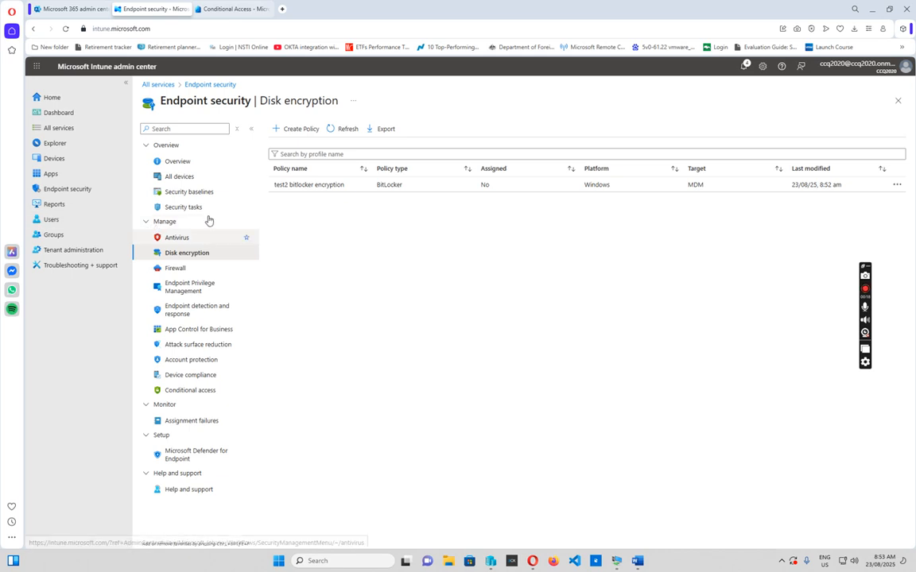
Open the list of enrolled Windows devices to examine their management and compliance details.
click(60, 132)
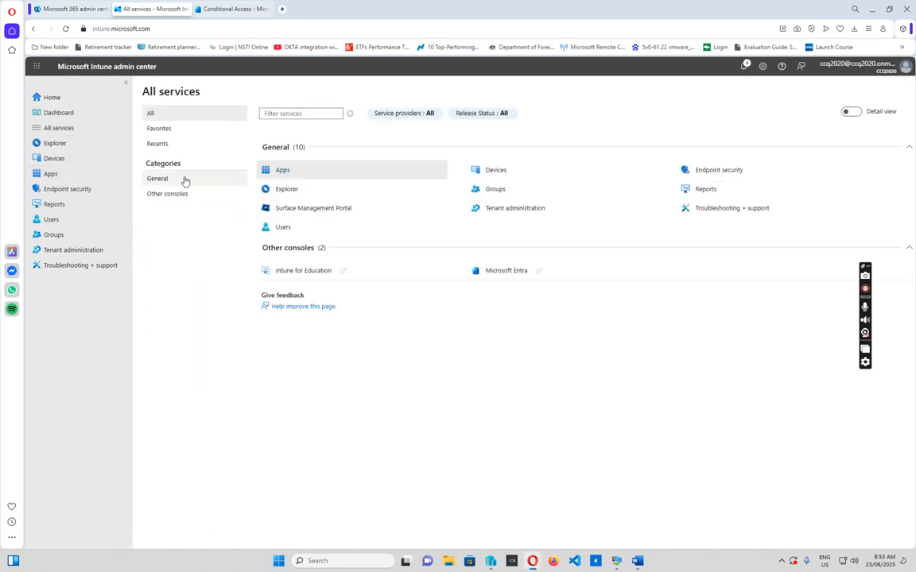
click(60, 163)
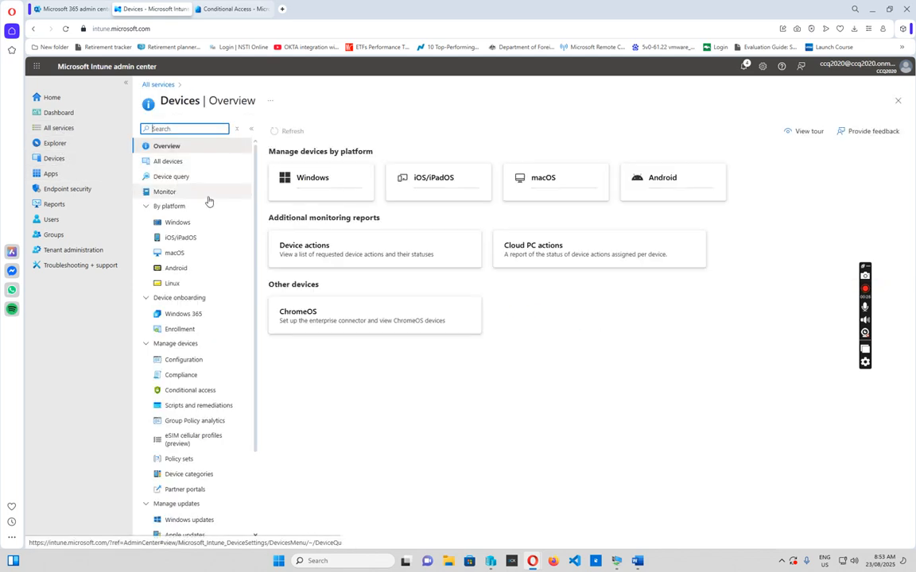
click(178, 224)
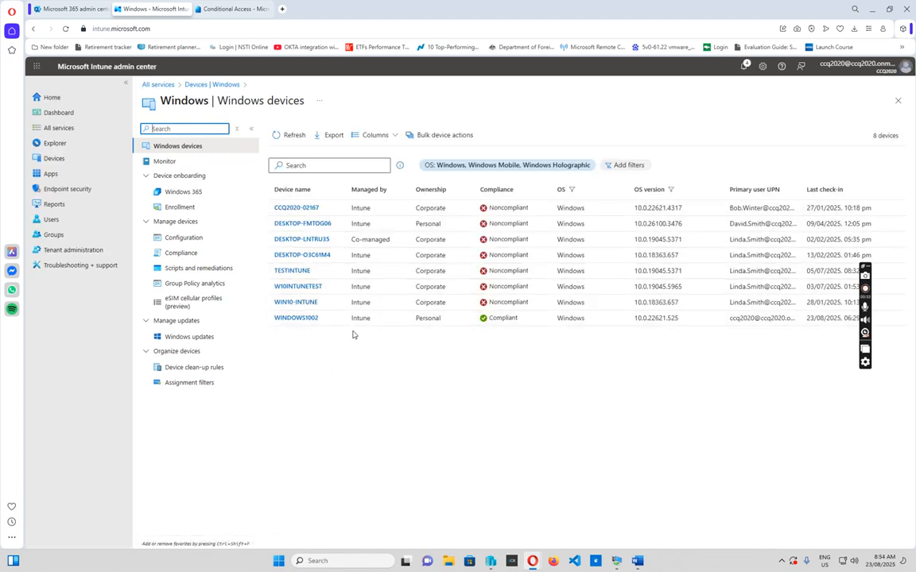
Search all groups for "bit" and open the member list of Bitlocker enable group.
click(56, 240)
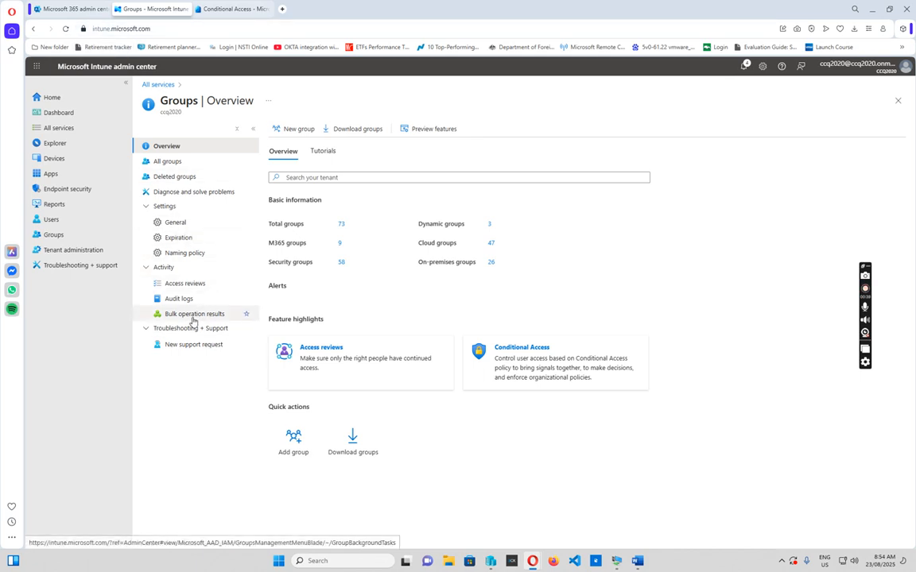
click(168, 162)
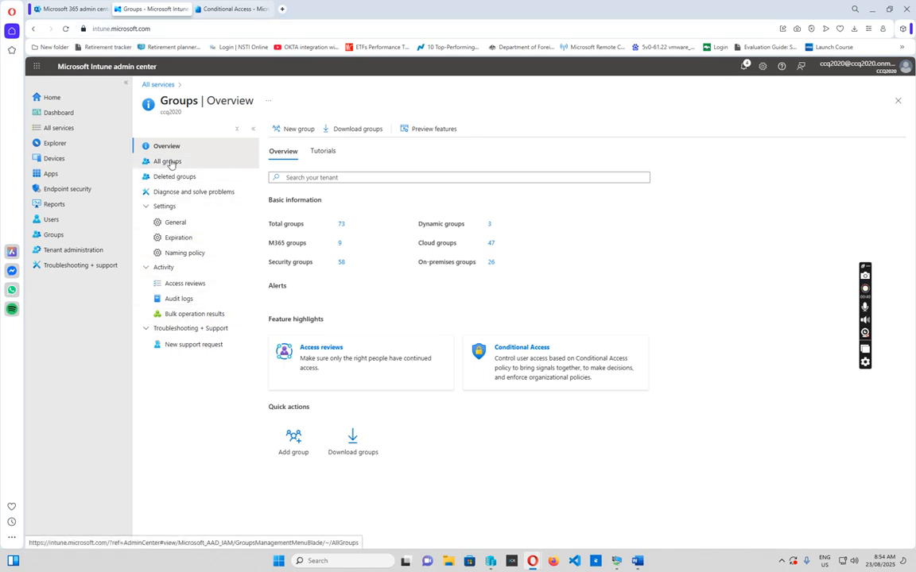
click(319, 168)
text(bit)
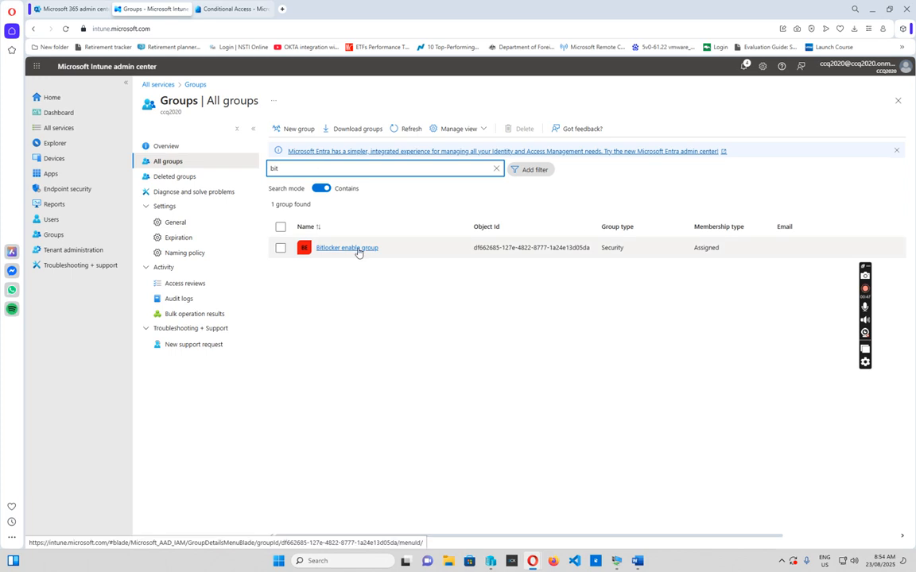
click(357, 249)
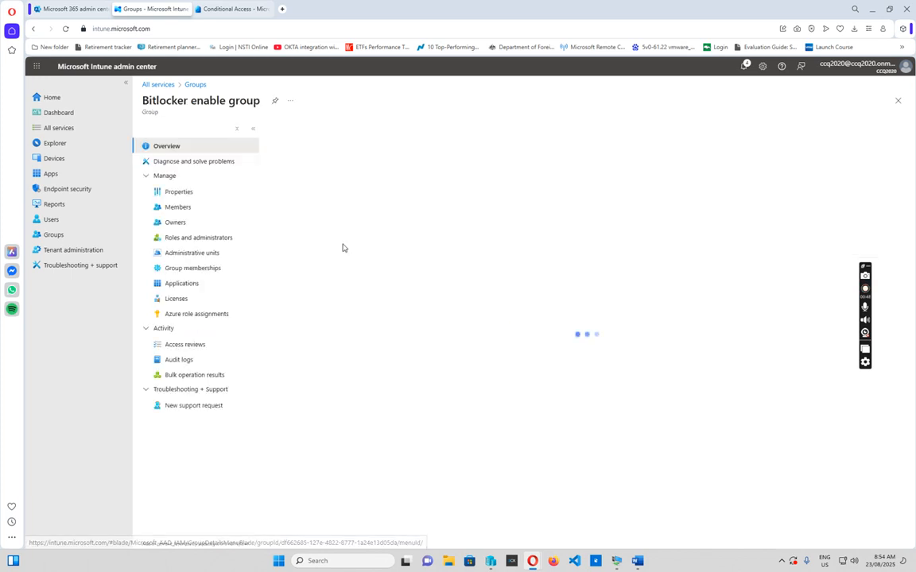
click(176, 208)
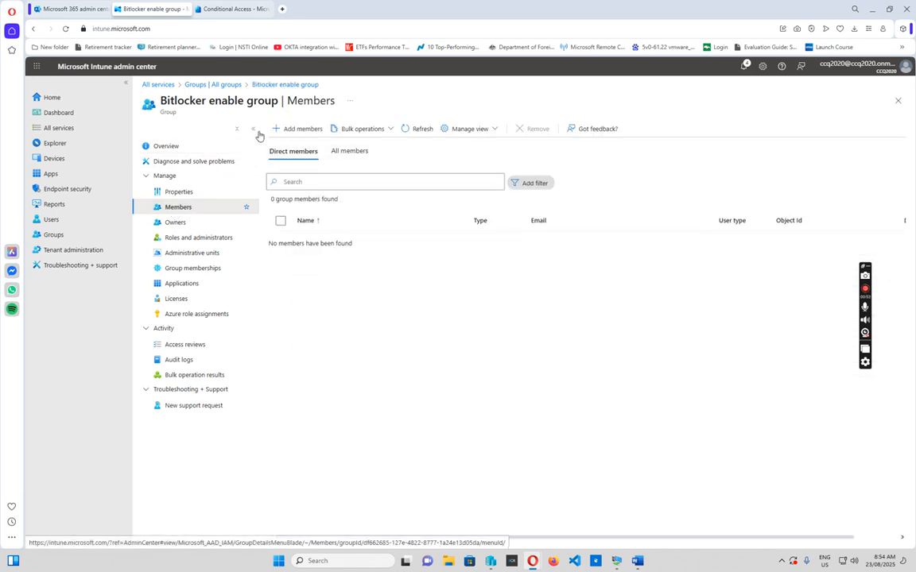
Add the device whose name starts with Window10 as a member of Bitlocker enable group and refresh the member list.
click(301, 131)
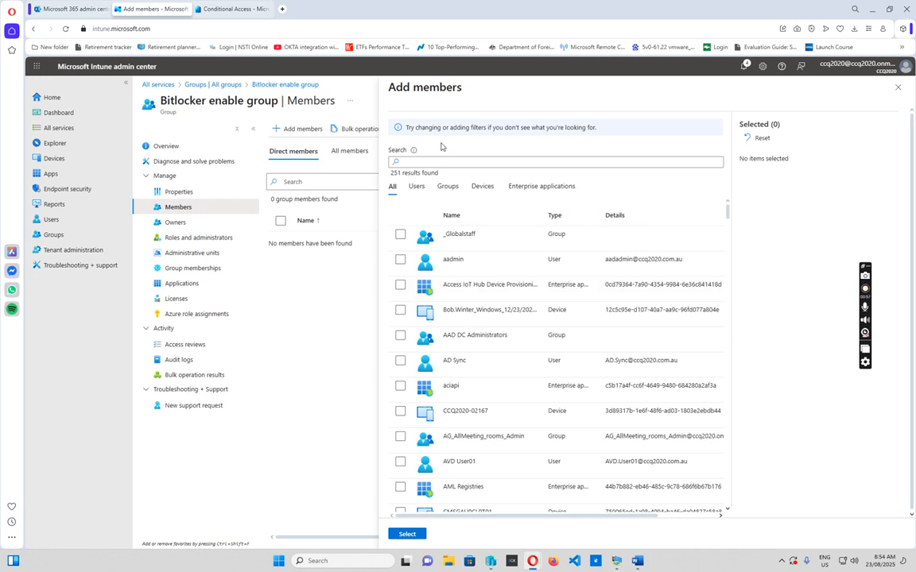
click(455, 161)
text(peter)
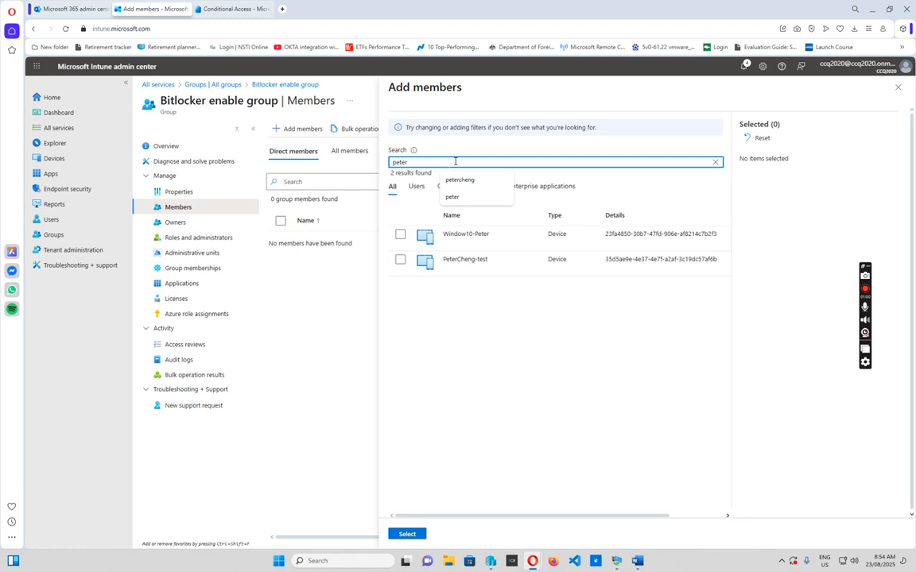
click(401, 235)
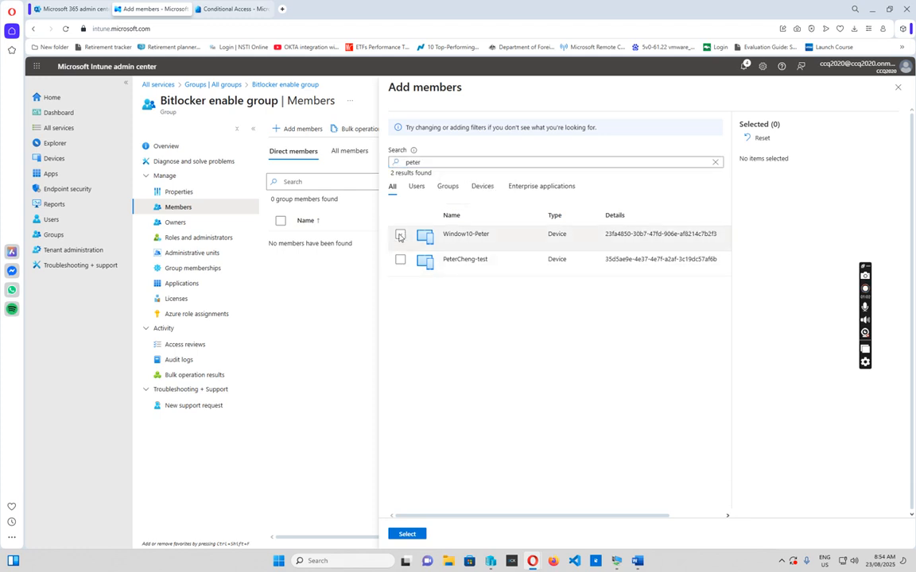
click(409, 536)
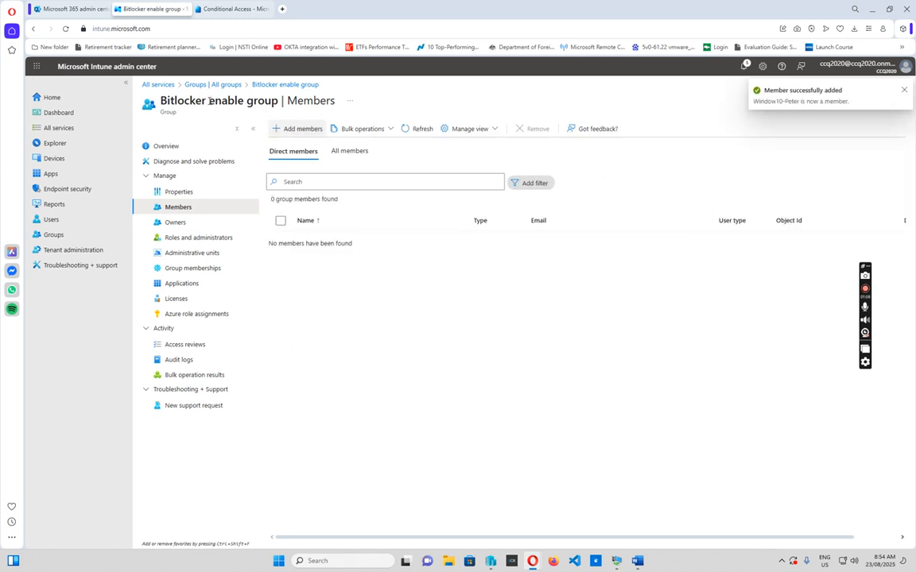
click(421, 130)
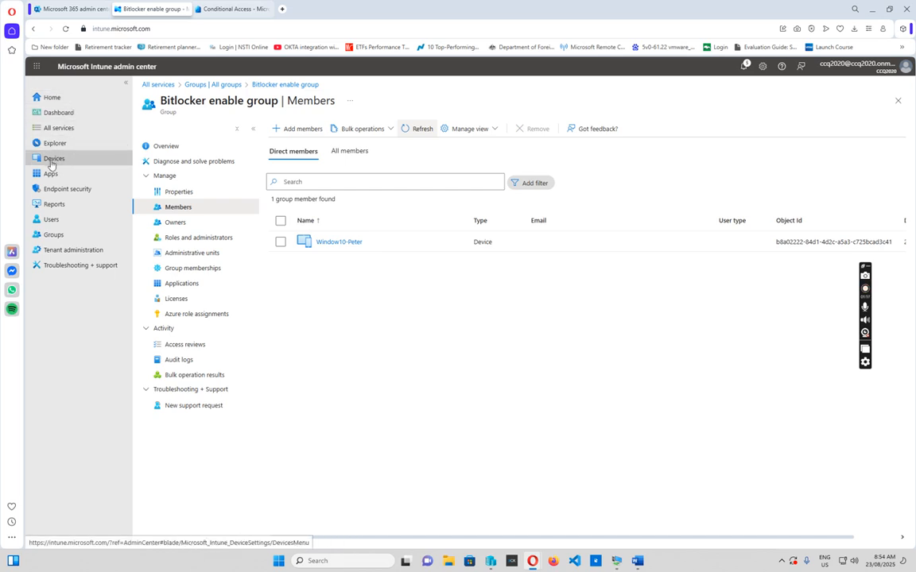
Open the disk encryption policies in the endpoint security area.
click(52, 161)
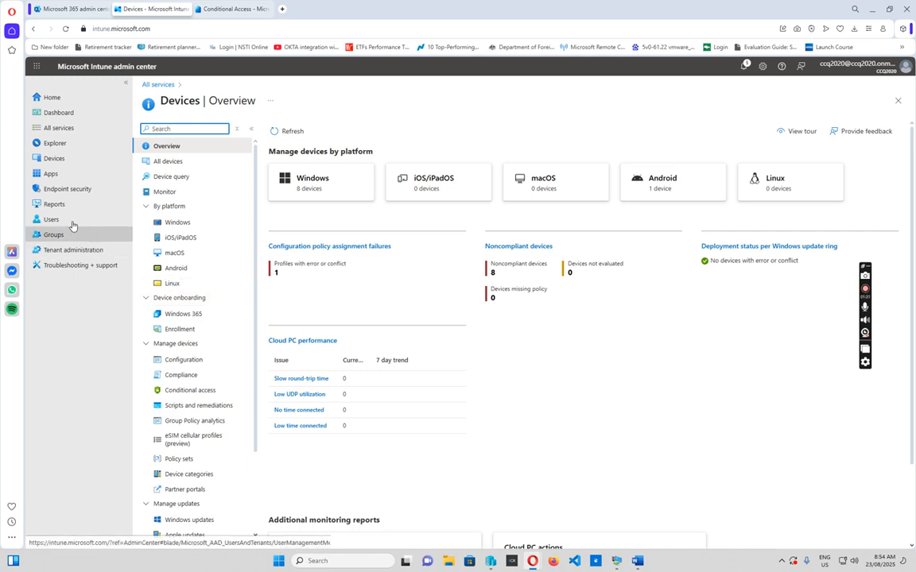
click(67, 189)
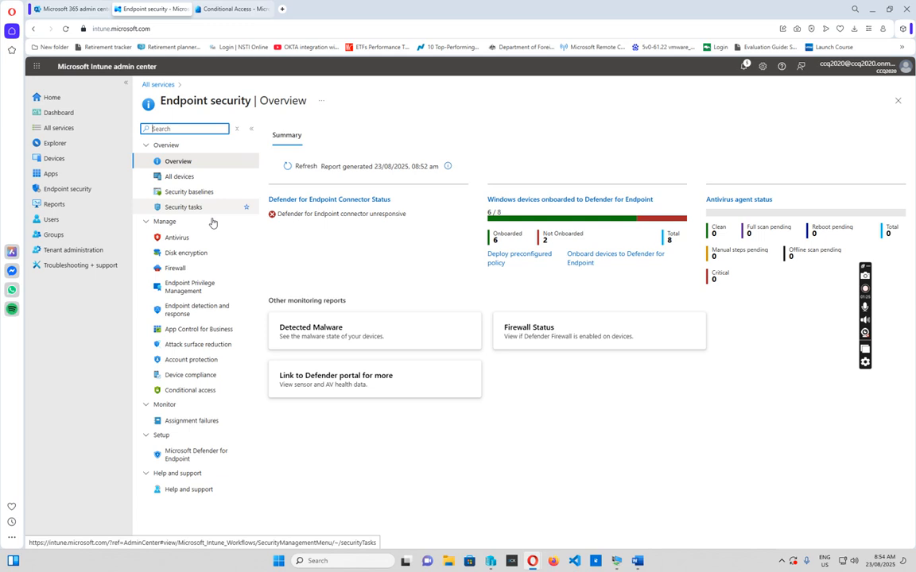
click(184, 255)
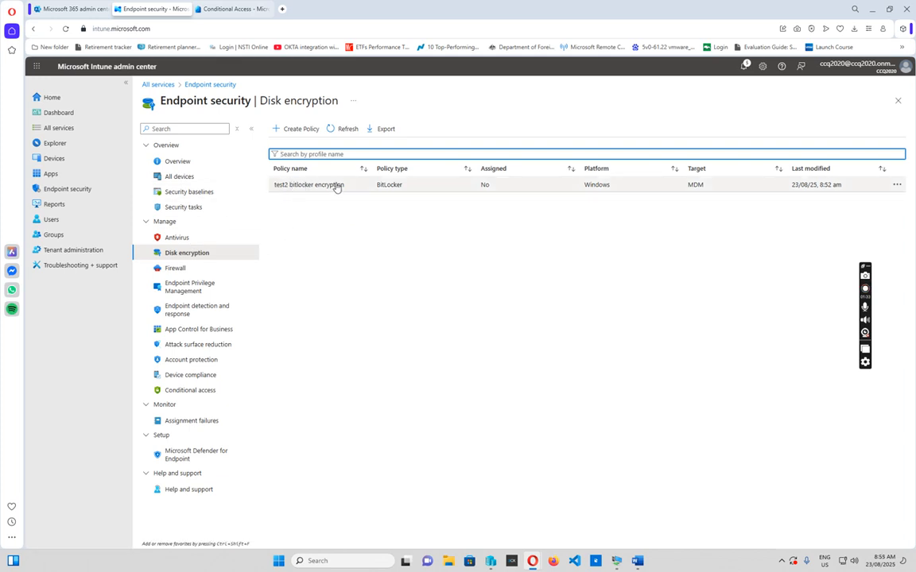
click(300, 134)
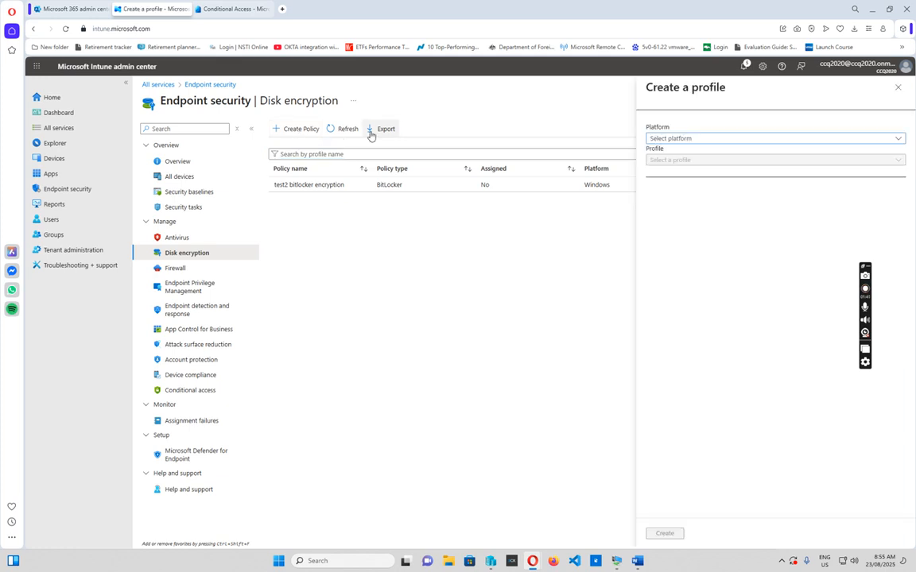
click(839, 141)
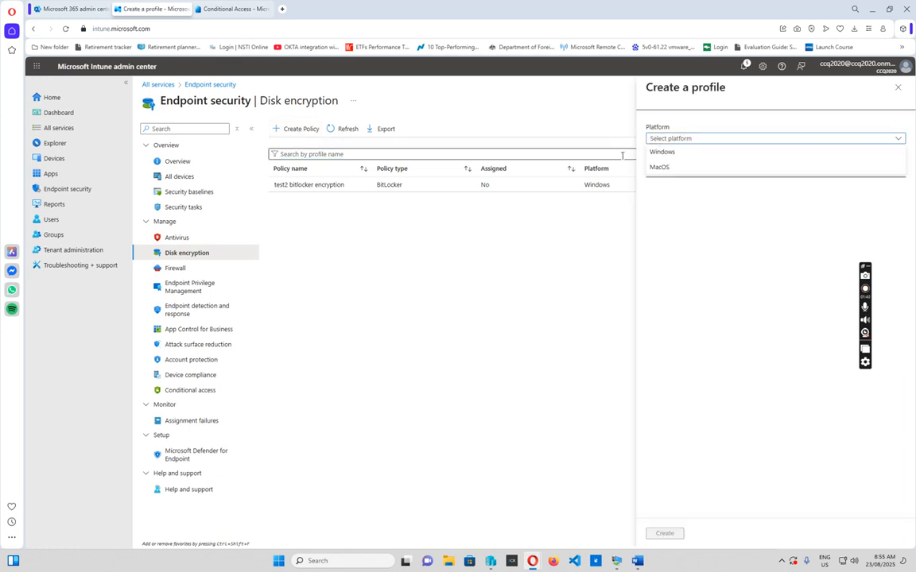
click(663, 152)
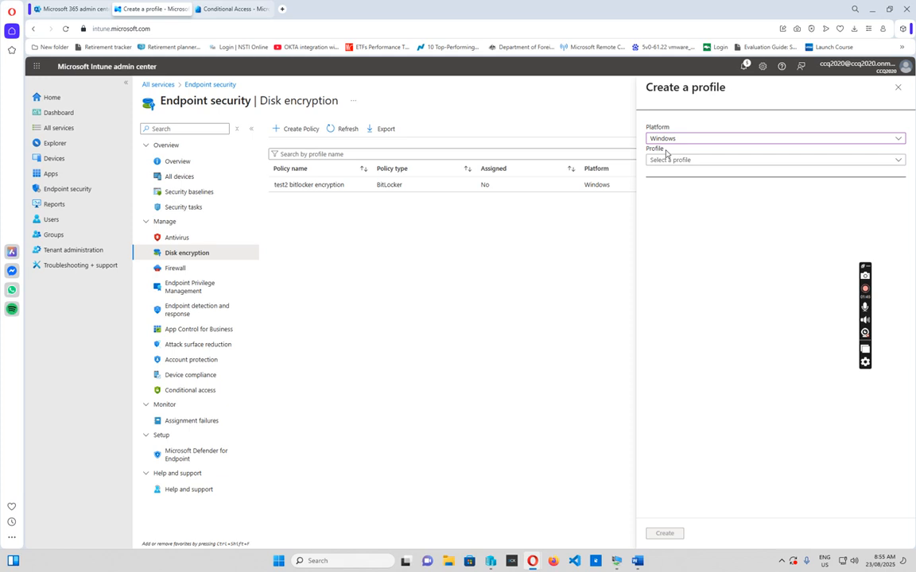
click(898, 163)
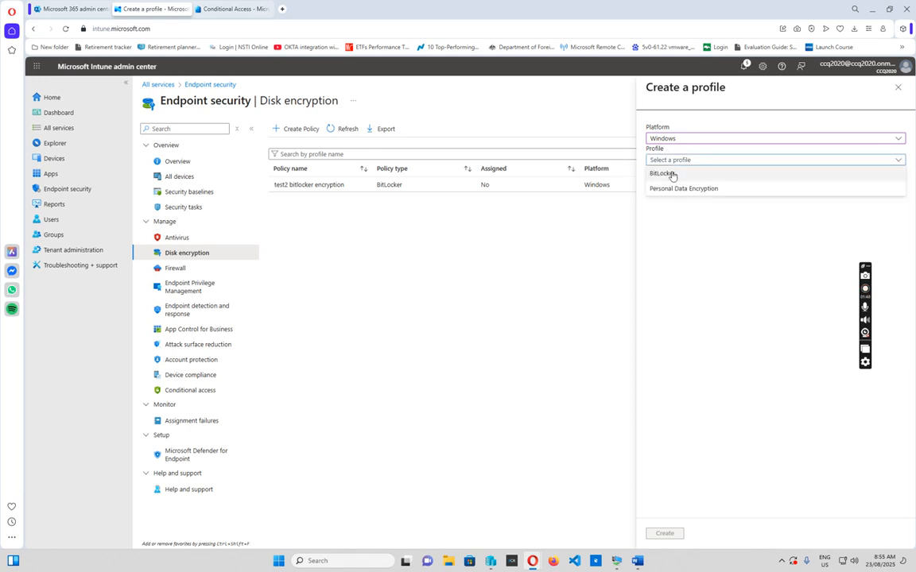
click(385, 352)
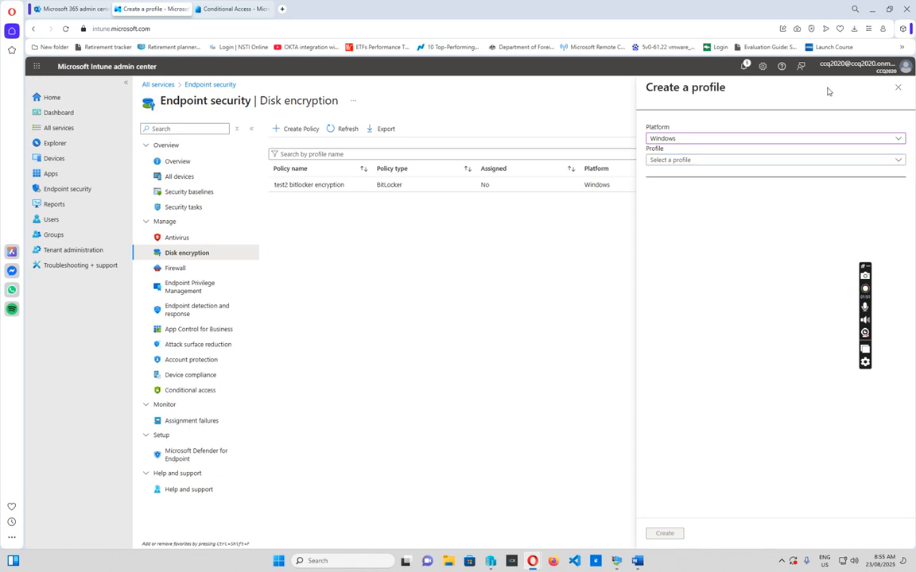
click(897, 88)
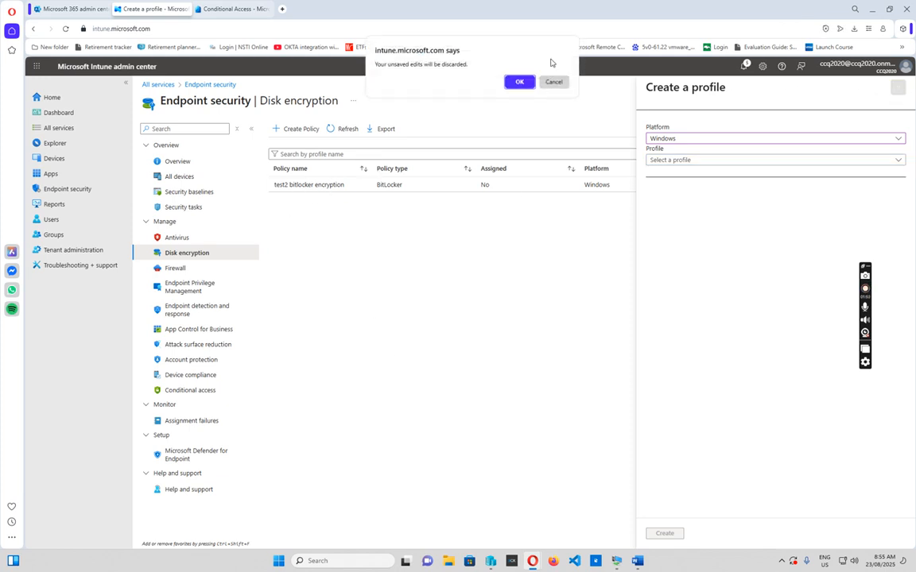
click(519, 82)
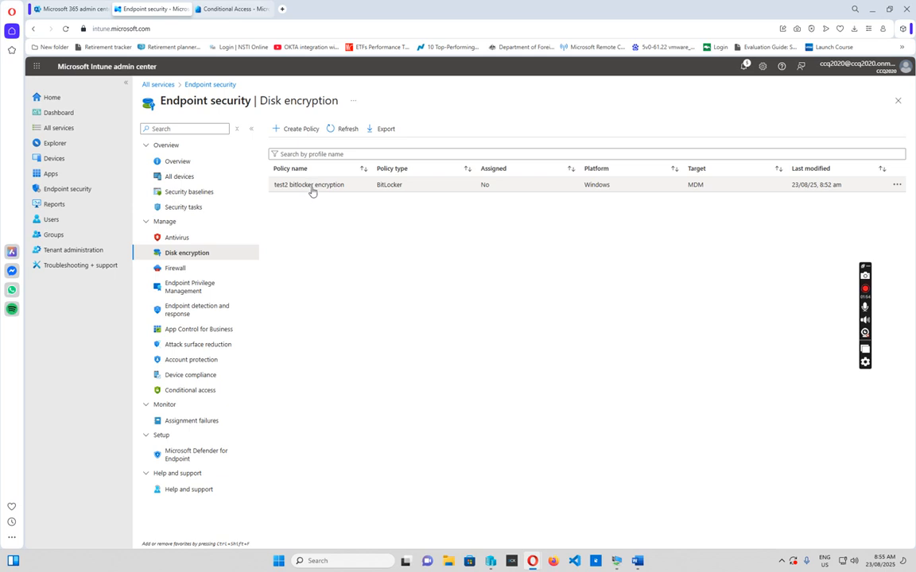
Assign the test2 bitlocker encryption policy to Bitlocker enable group as an included group and save the policy.
click(312, 186)
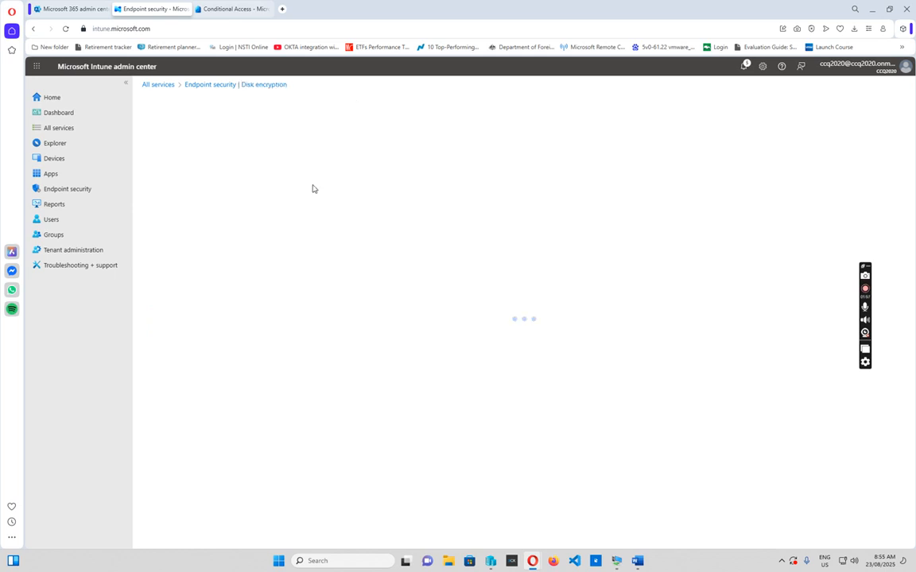
scroll(457, 241, down, 2)
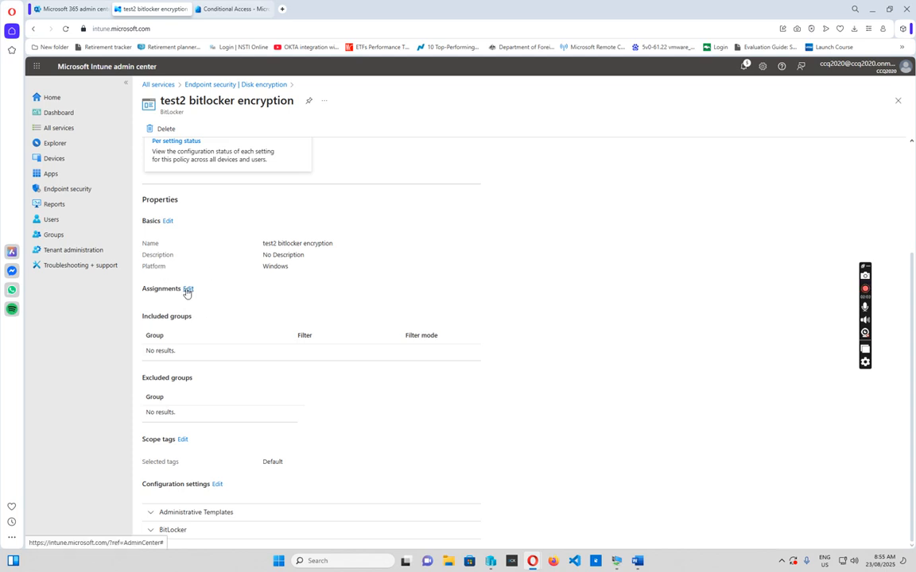
click(187, 290)
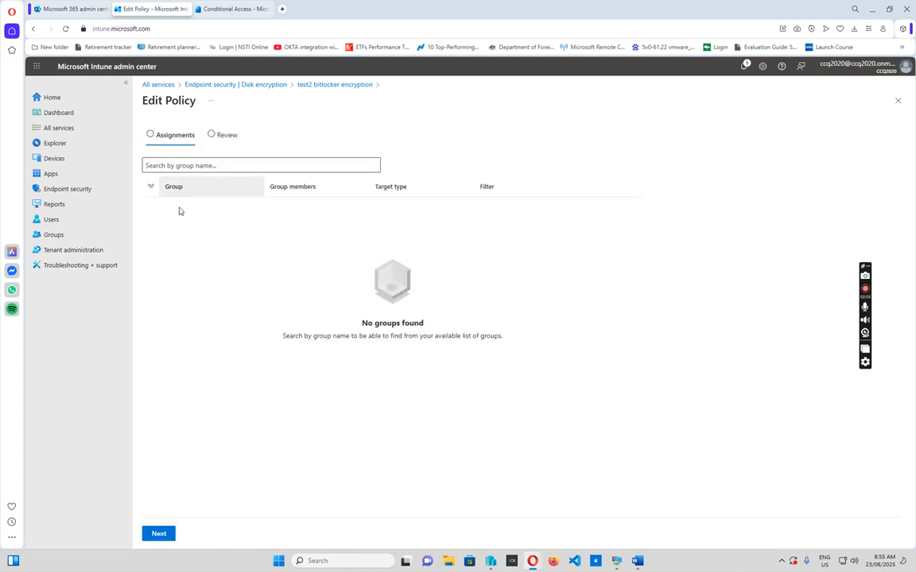
click(170, 166)
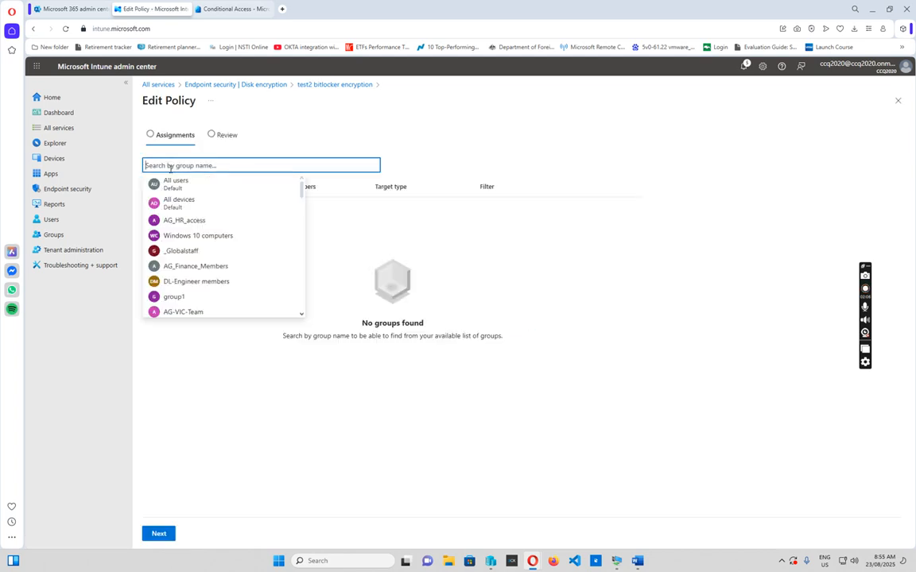
text(bit)
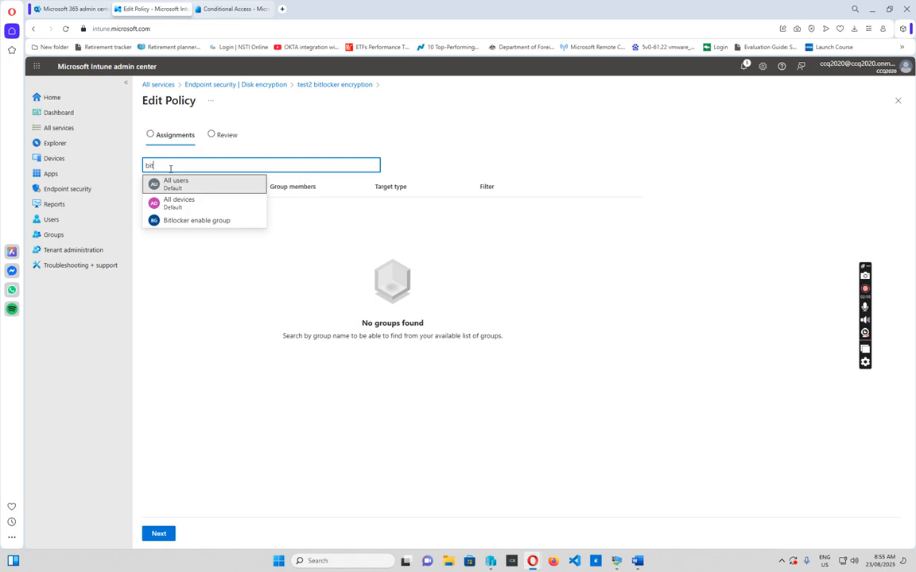
click(192, 221)
click(159, 534)
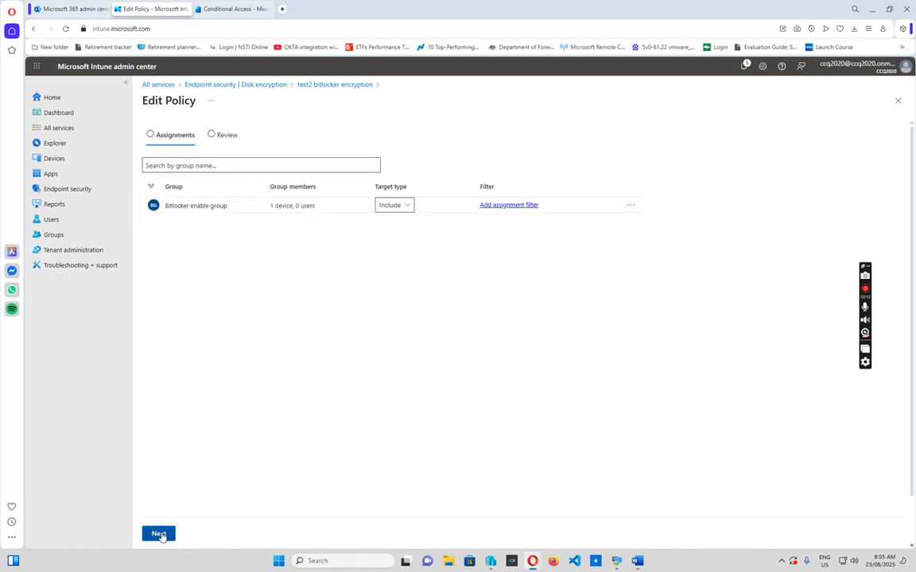
click(198, 534)
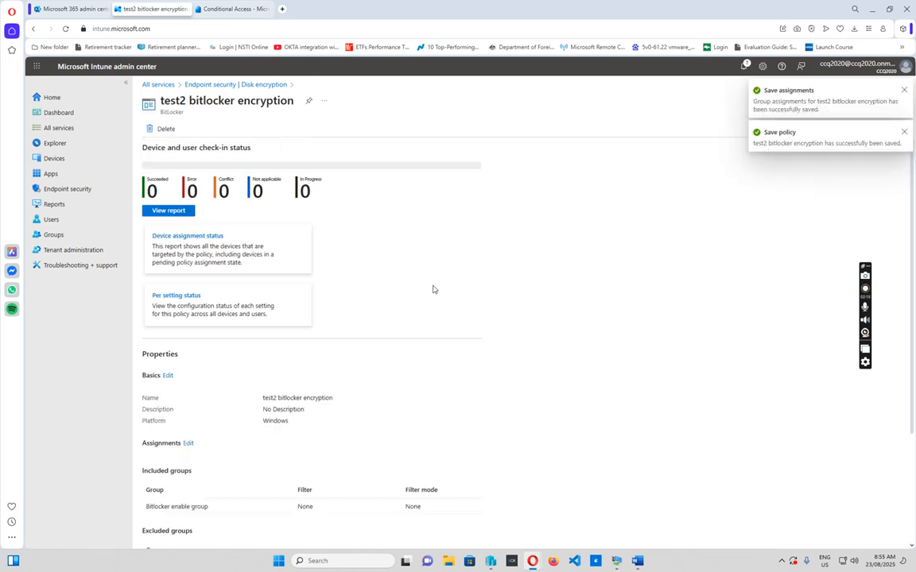
Open the policy's configuration settings for editing and examine the BitLocker and BitLocker Drive Encryption options.
scroll(433, 289, down, 2)
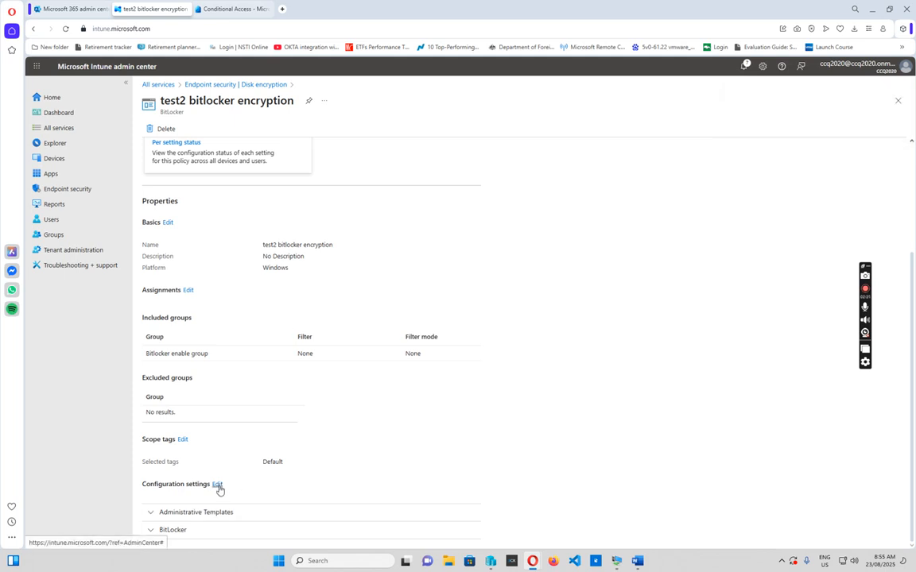
click(217, 485)
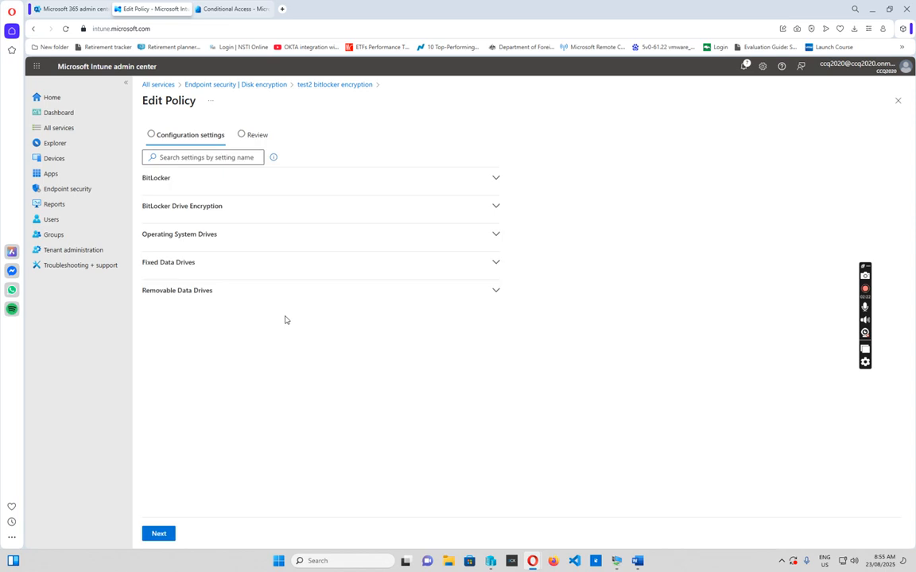
click(496, 180)
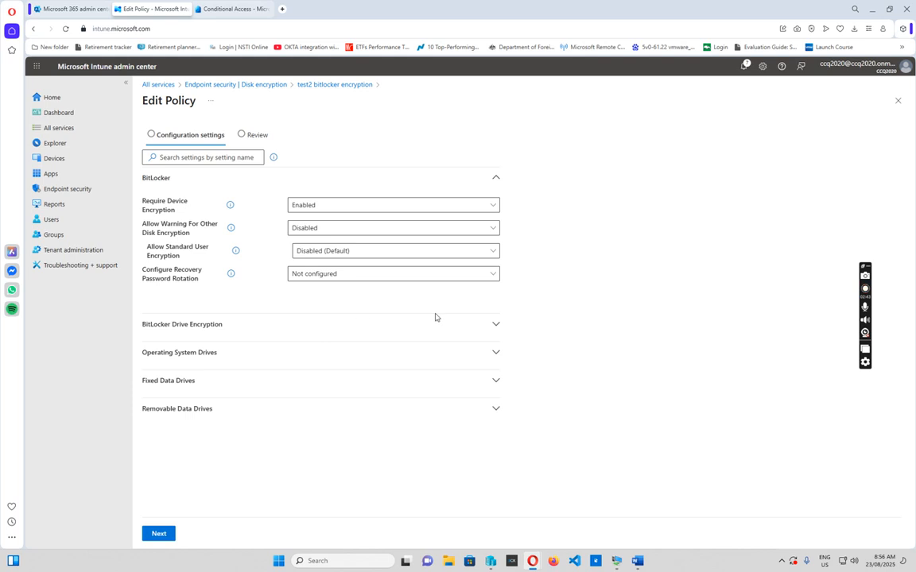
click(495, 325)
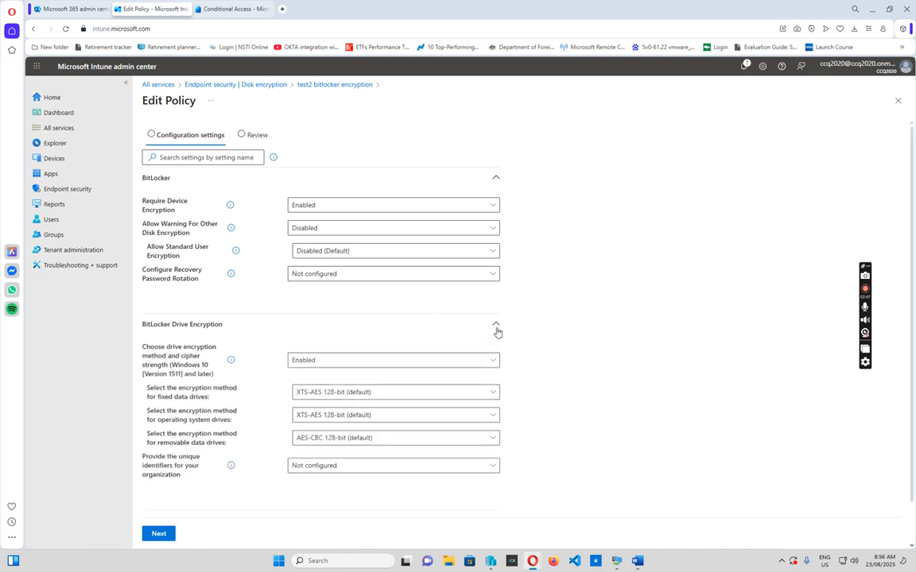
scroll(522, 313, down, 1)
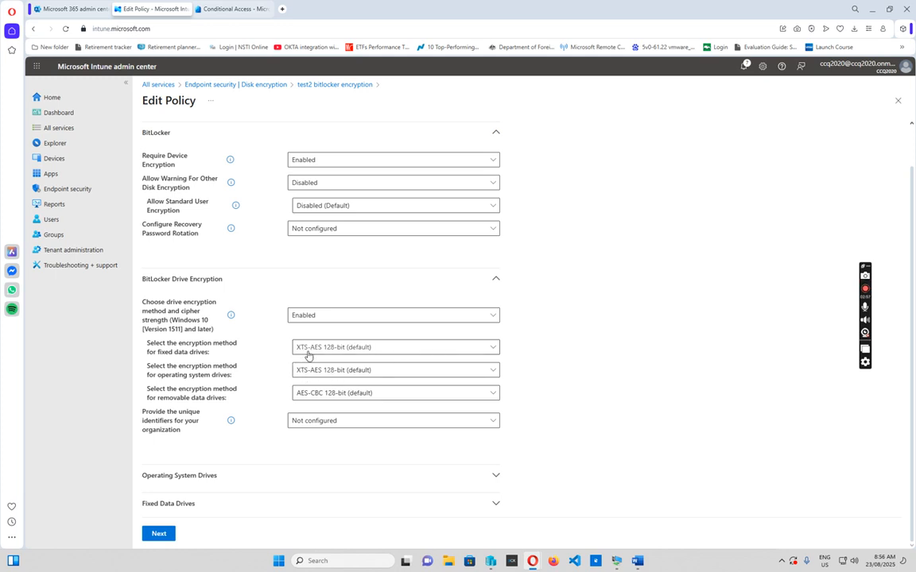
Examine the encryption methods offered for fixed data drives and the Operating System Drives settings, including the TPM startup key and PIN options.
click(494, 347)
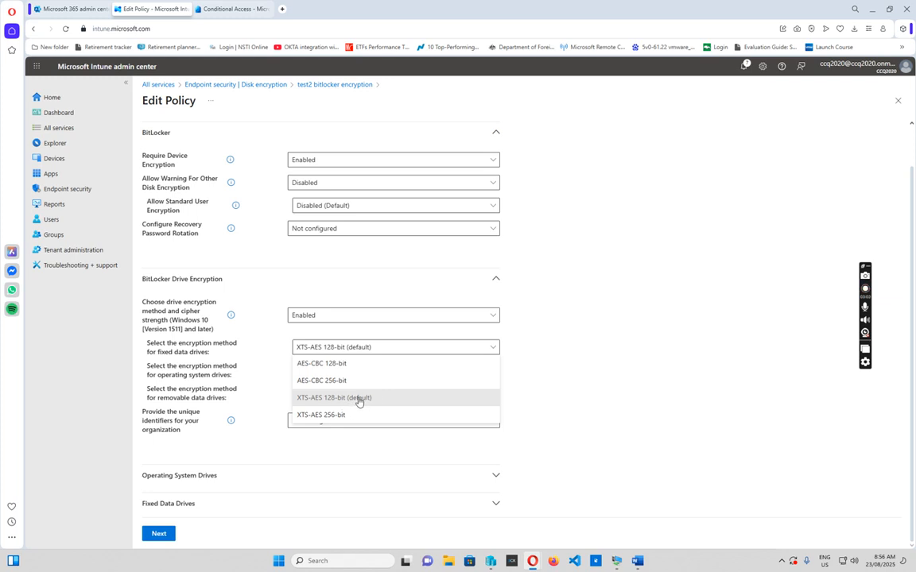
click(565, 325)
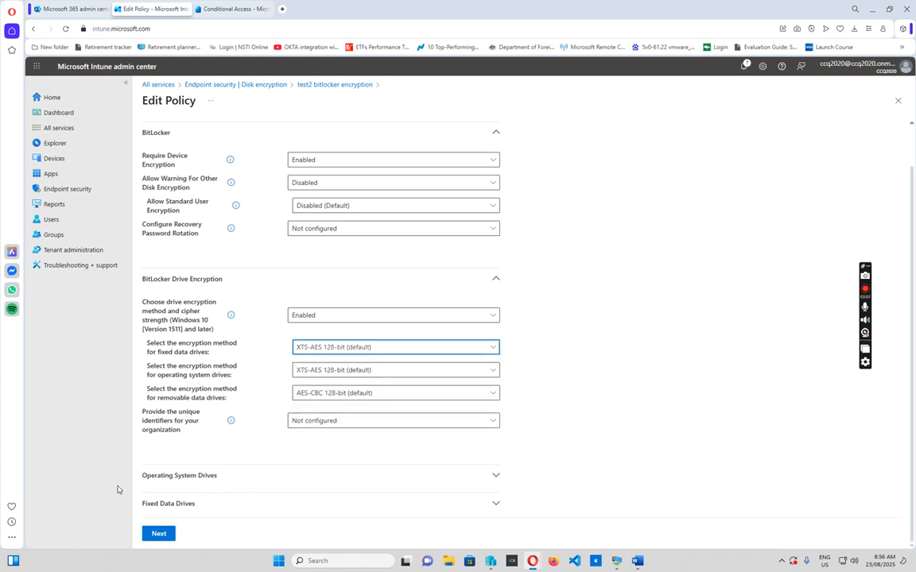
click(496, 481)
scroll(568, 380, down, 5)
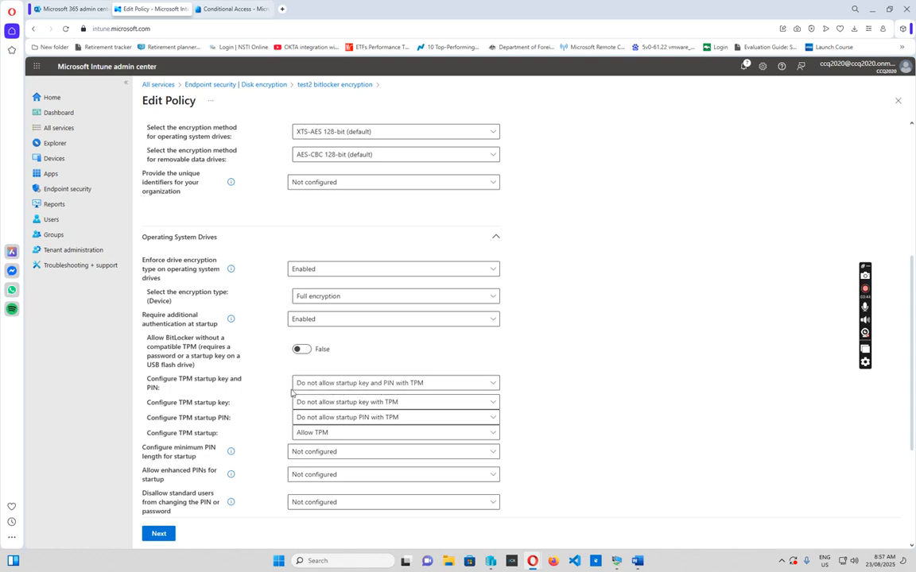
click(497, 385)
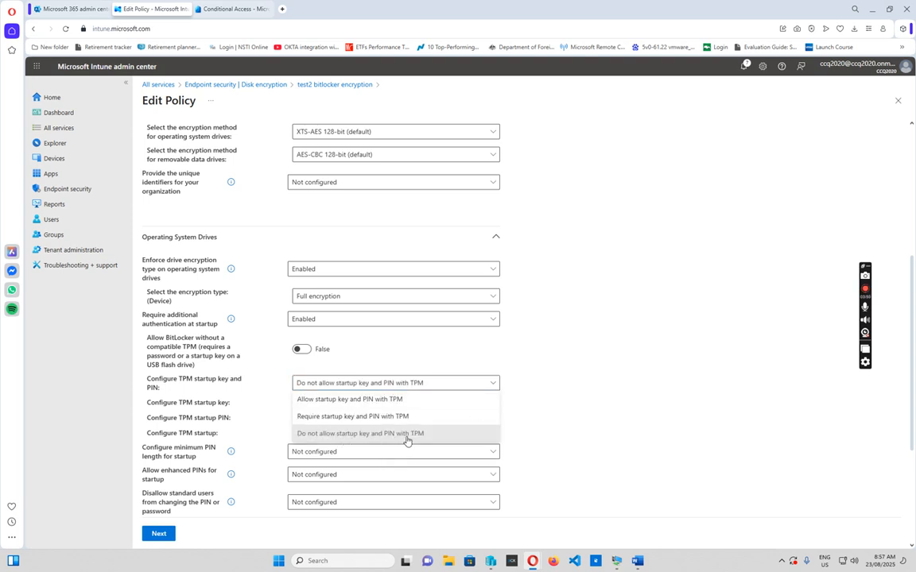
click(557, 391)
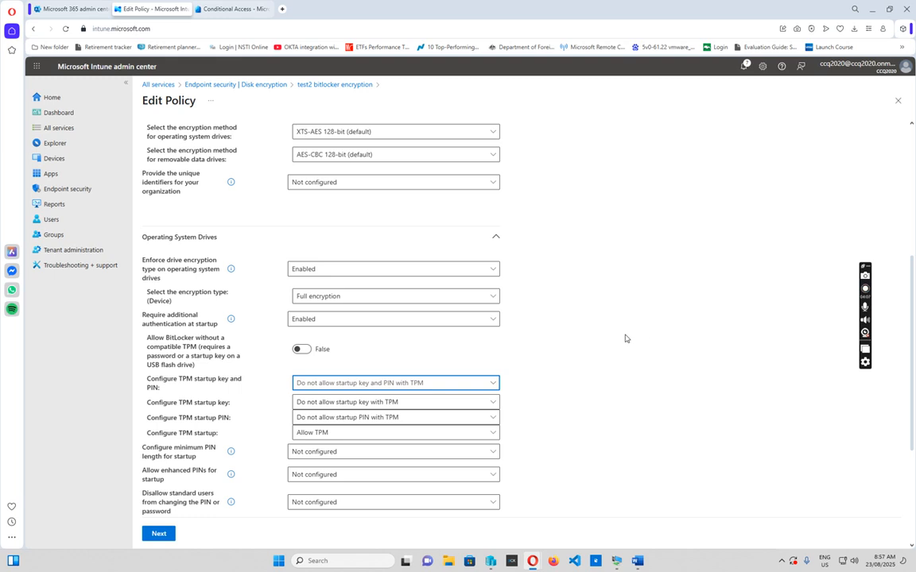
scroll(625, 339, down, 2)
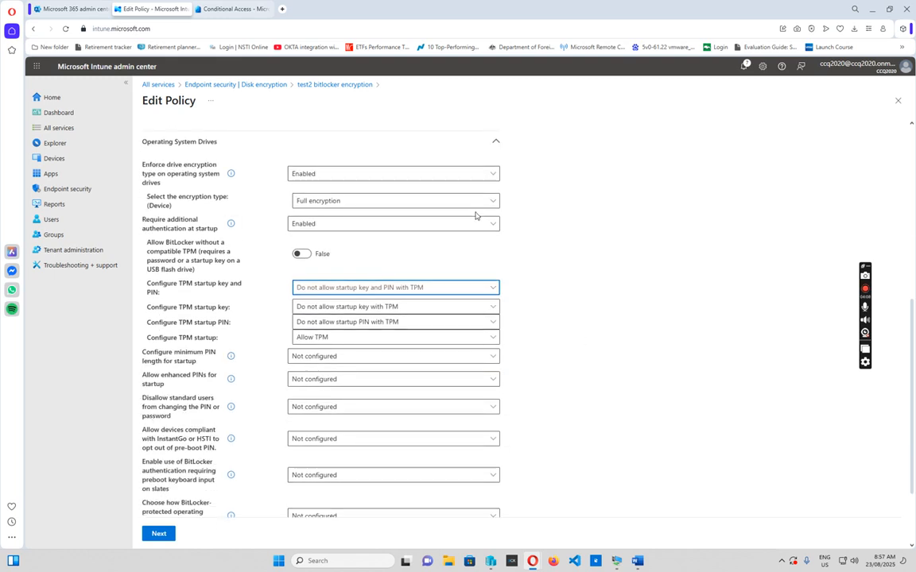
scroll(594, 308, down, 2)
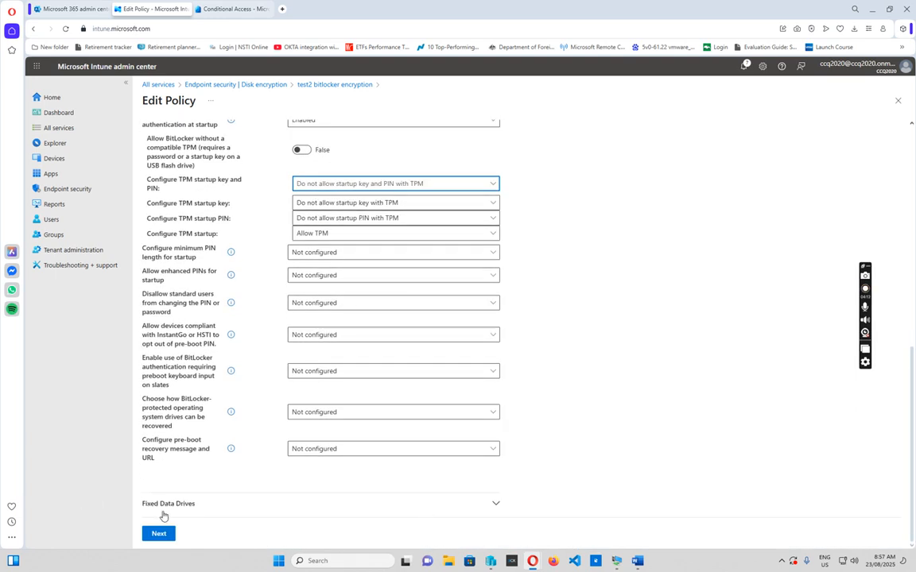
Examine the policy's Fixed Data Drives settings, including the available encryption types.
click(496, 506)
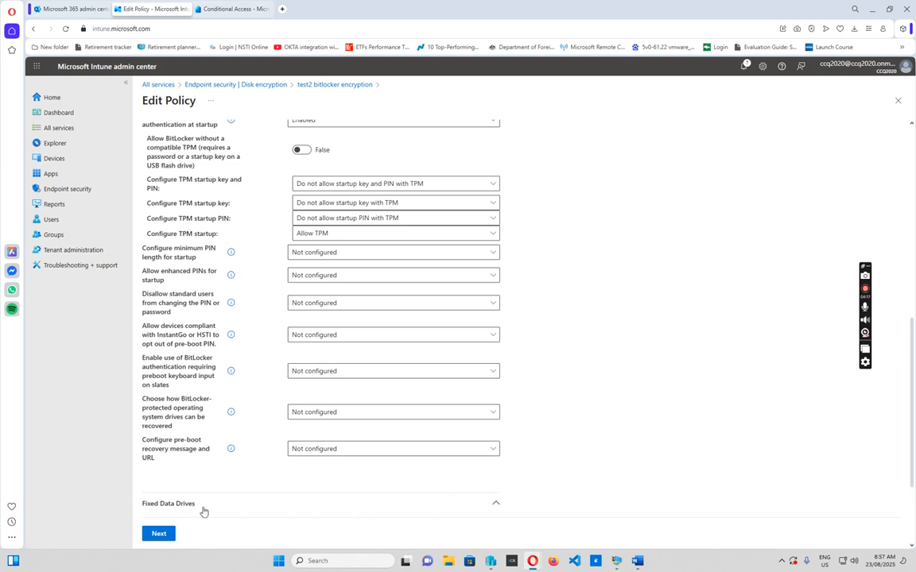
scroll(205, 514, down, 3)
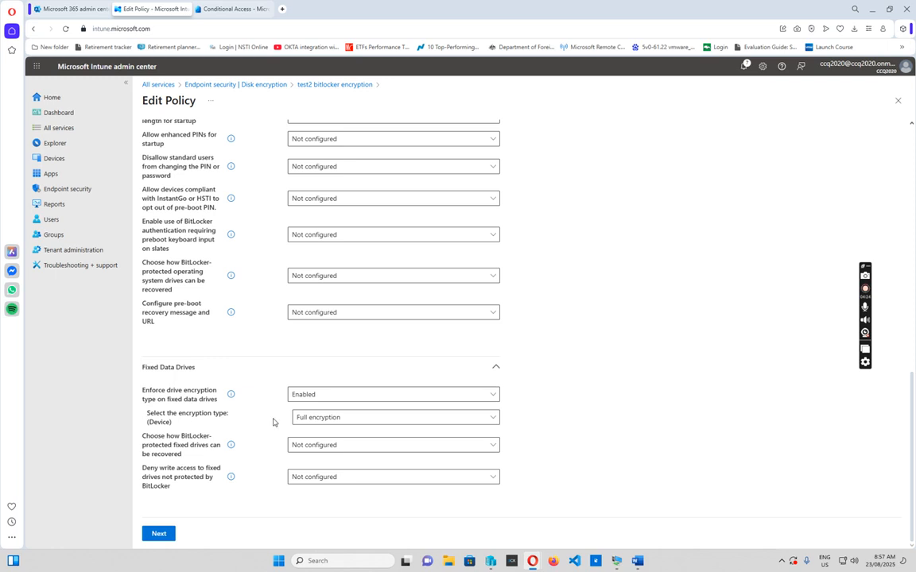
click(490, 420)
click(576, 408)
Review the summary of all configured BitLocker settings and save the policy.
click(159, 534)
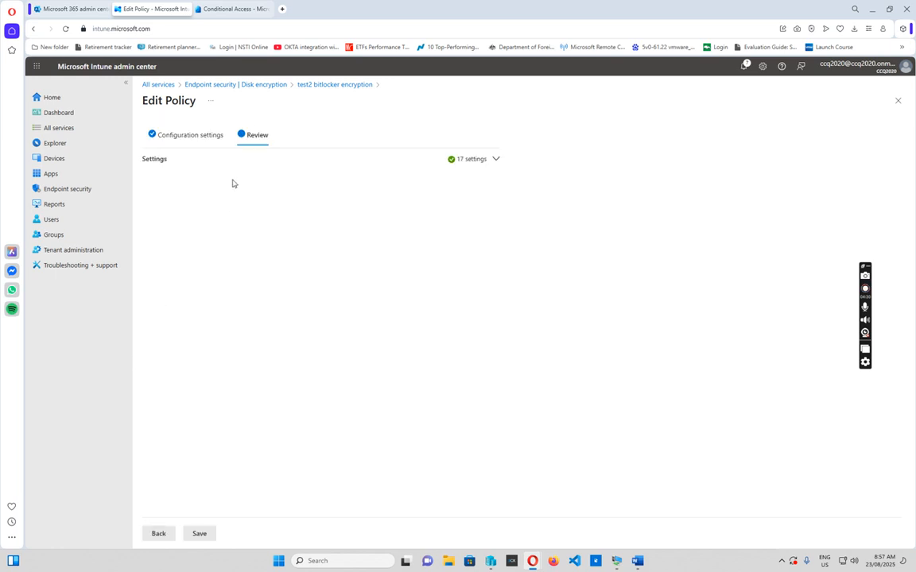
click(495, 159)
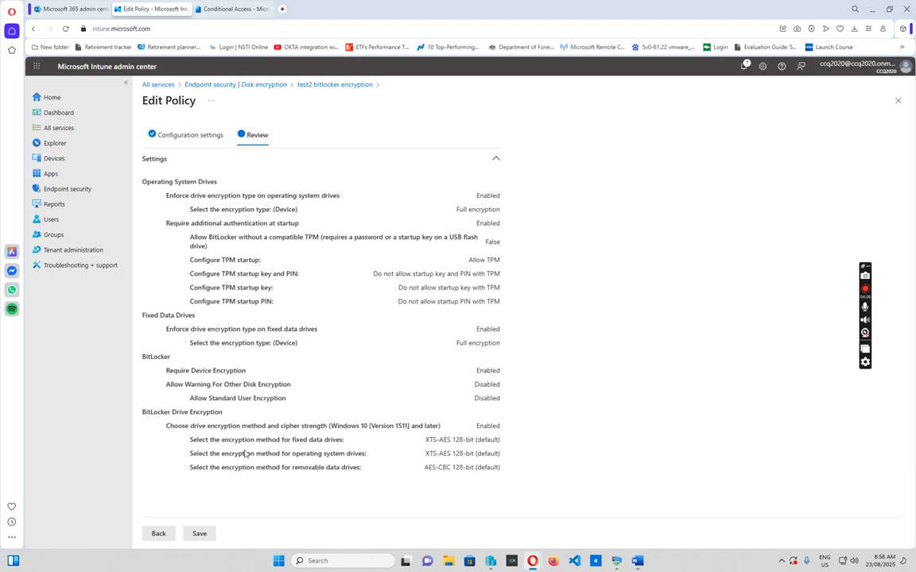
click(199, 534)
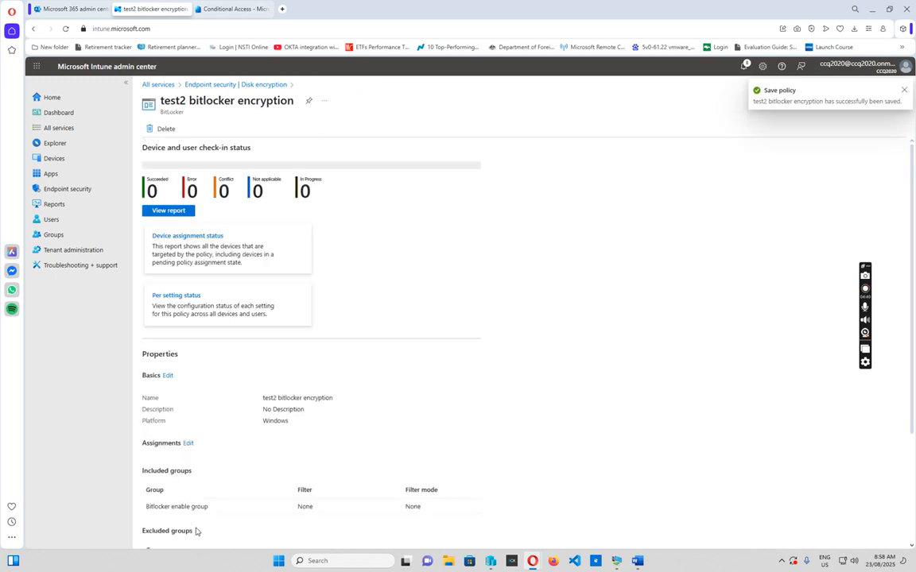
Reopen the policy's configuration settings, examine the Removable Data Drives options, and save the policy again.
scroll(338, 419, down, 3)
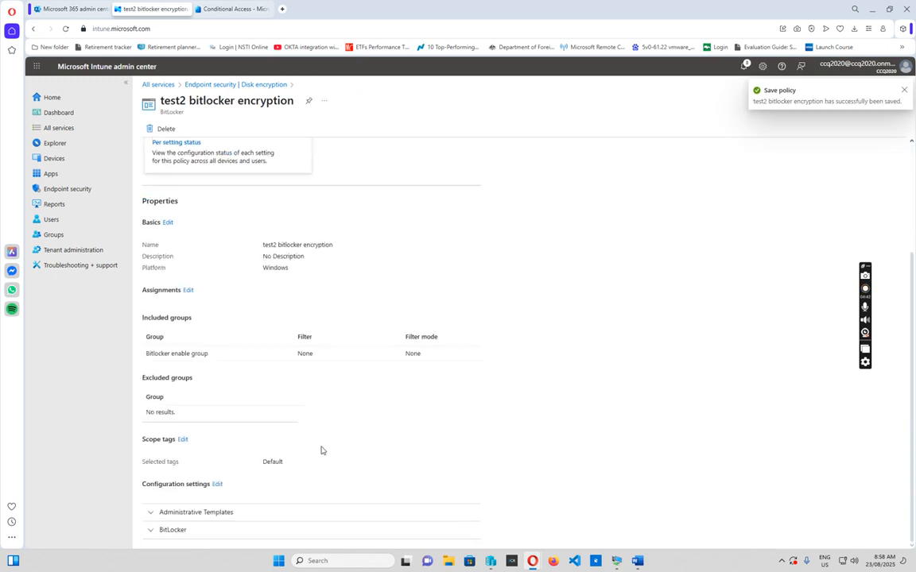
click(217, 485)
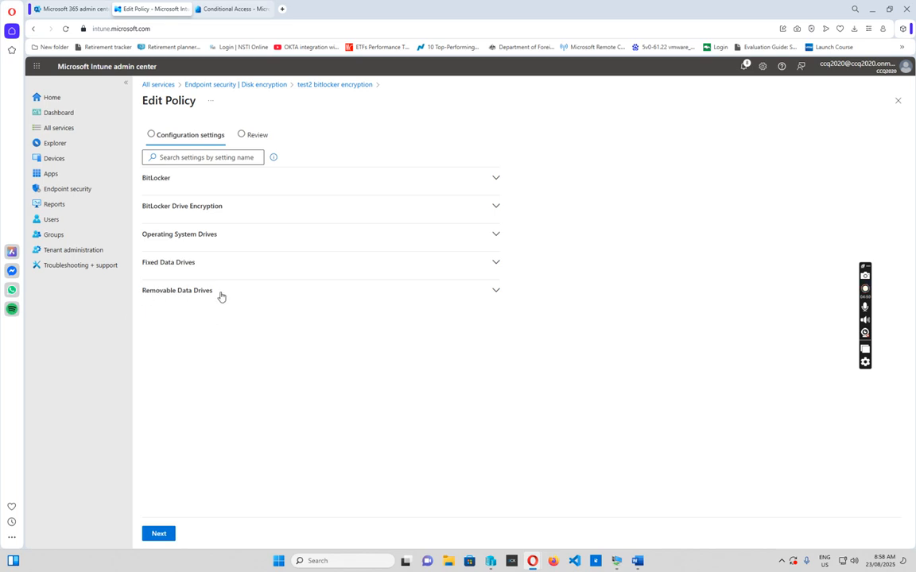
click(496, 291)
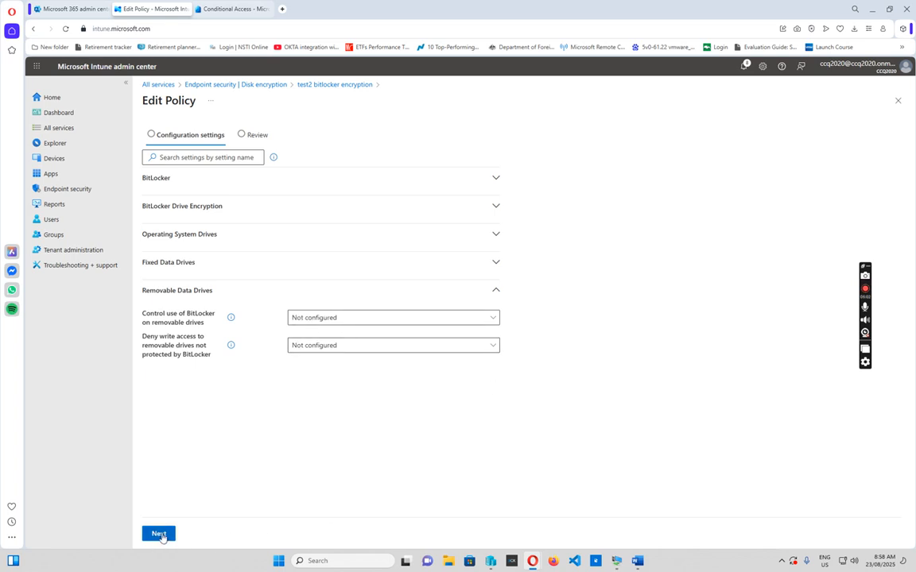
click(162, 536)
click(198, 535)
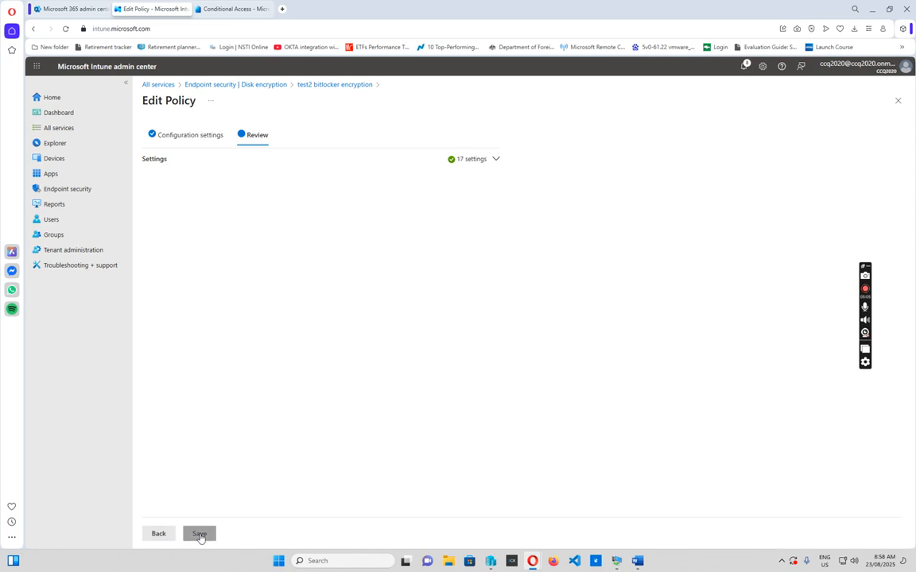
Check the group assignment of the test2 bitlocker encryption policy and view the list of Windows devices.
scroll(238, 349, down, 3)
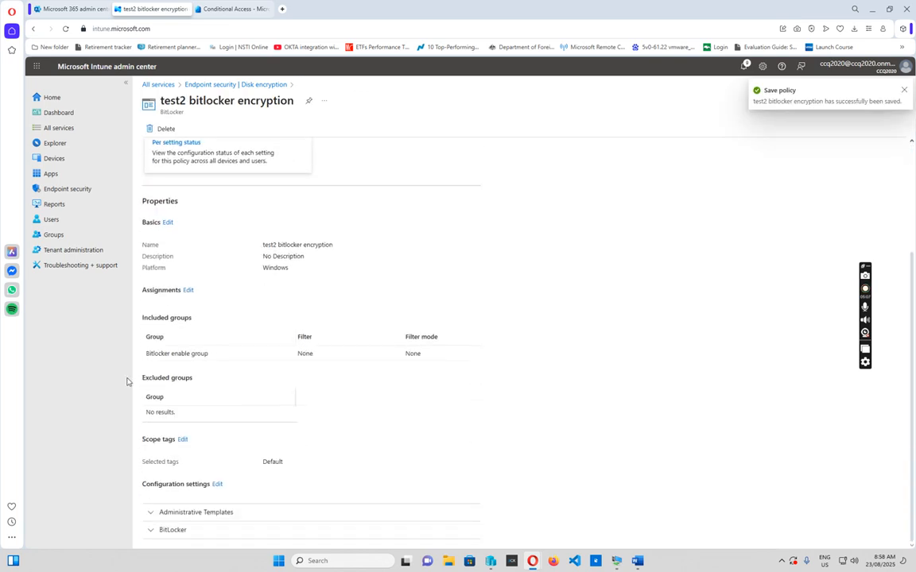
click(187, 292)
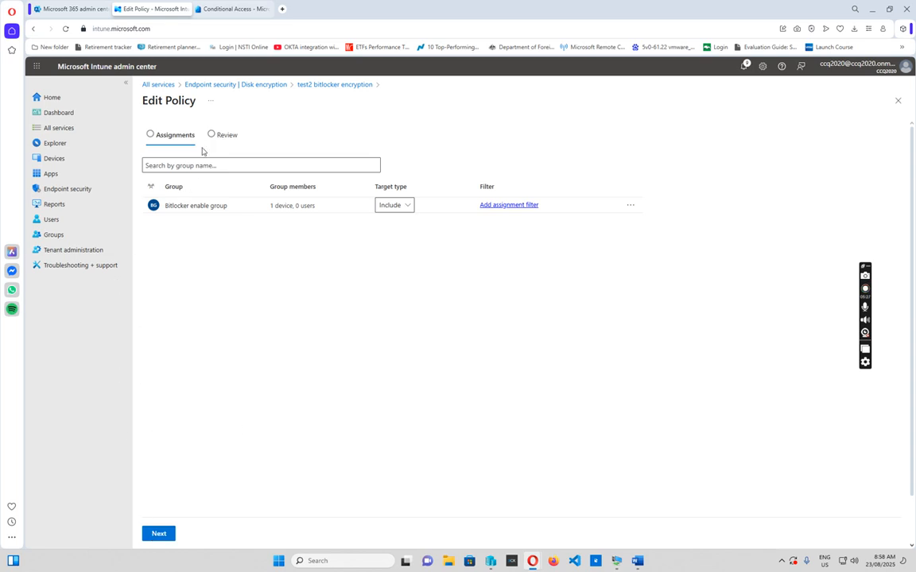
click(57, 132)
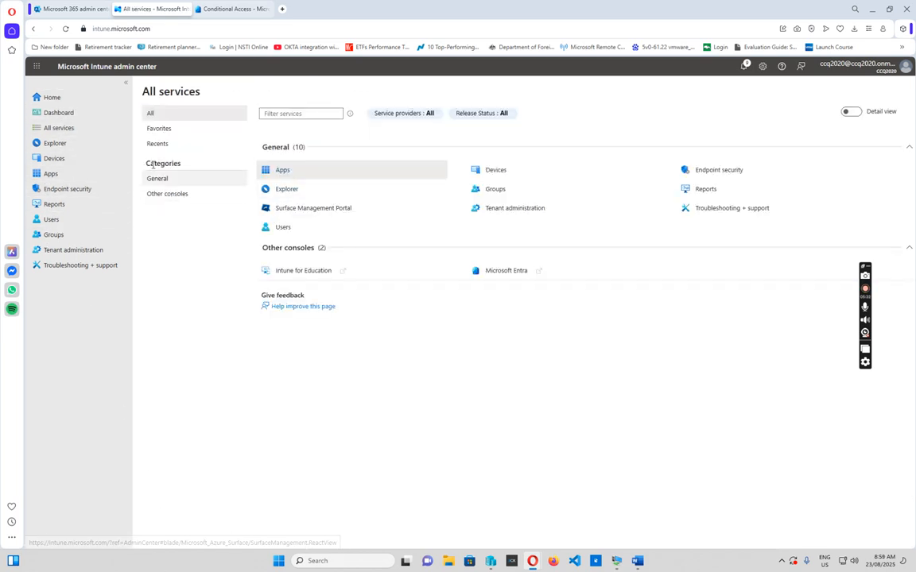
click(63, 159)
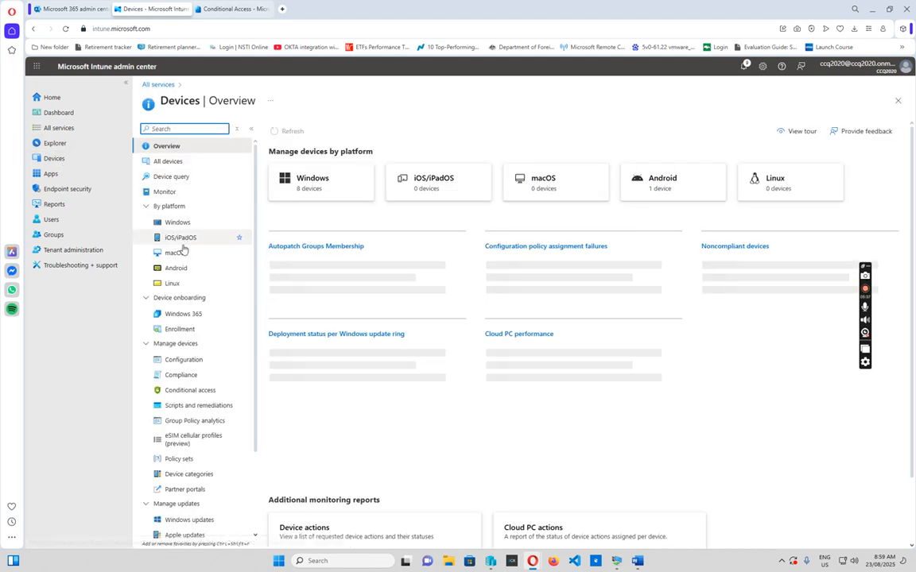
click(177, 225)
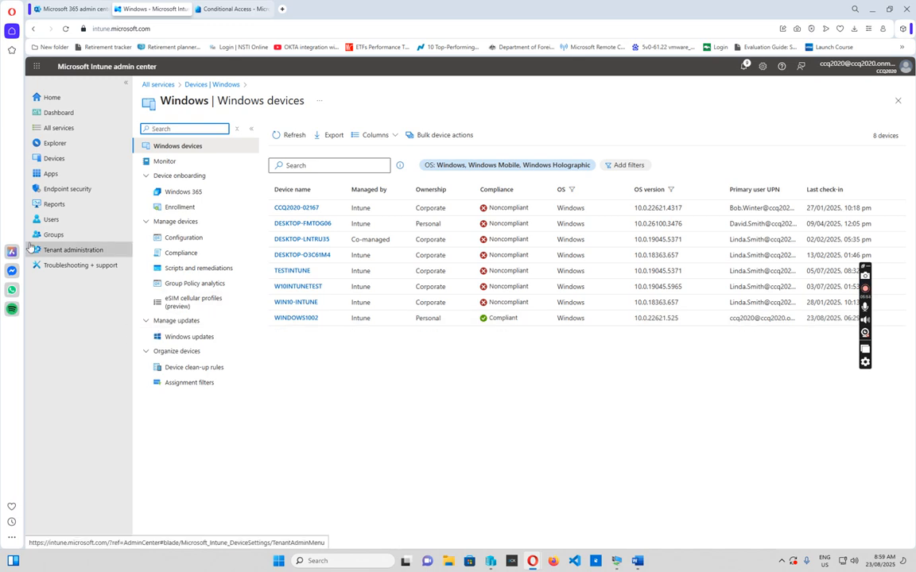
Search all groups for "ena" and open the member list of Bitlocker enable group.
click(54, 235)
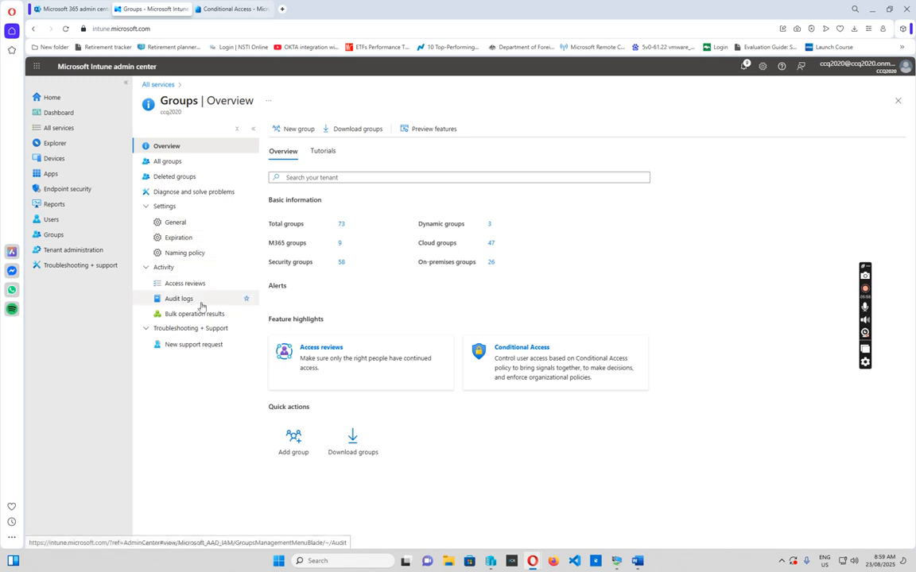
click(173, 165)
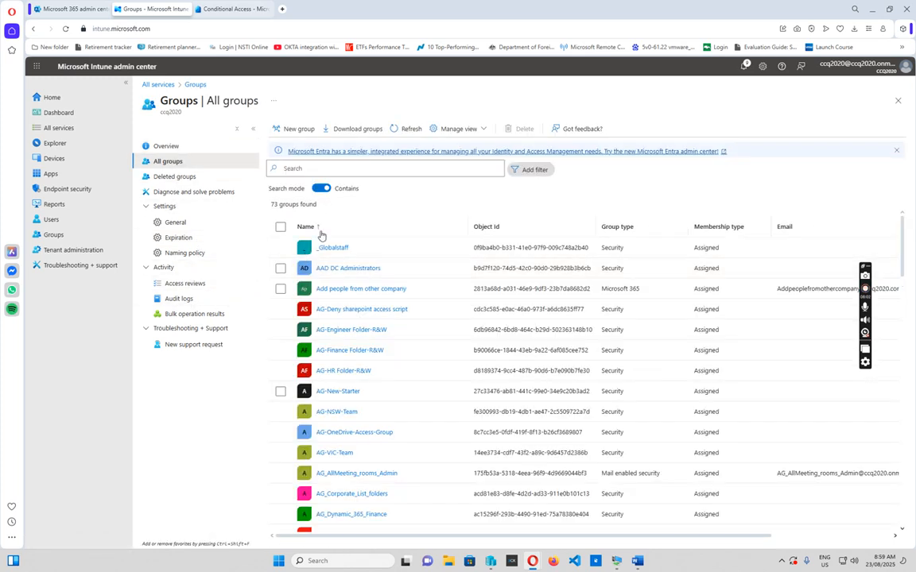
click(312, 169)
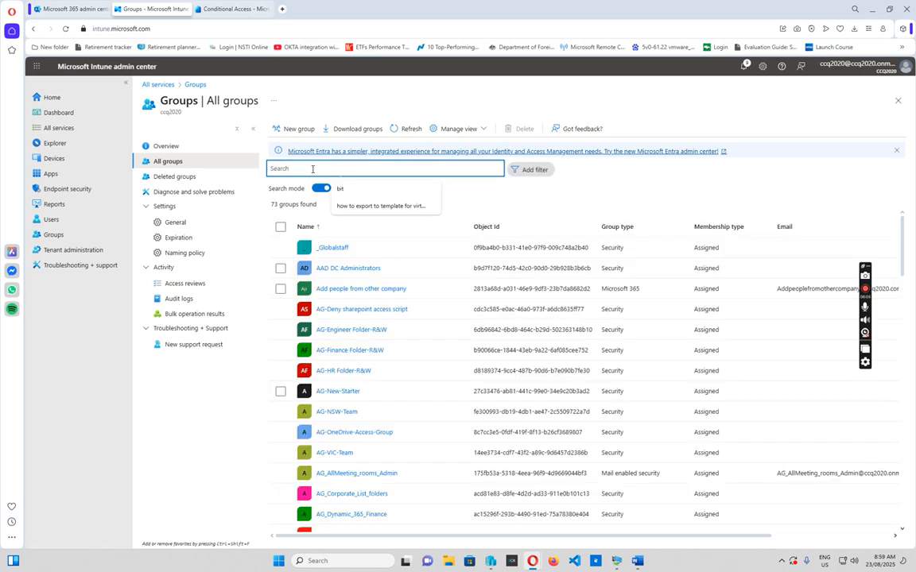
text(ena)
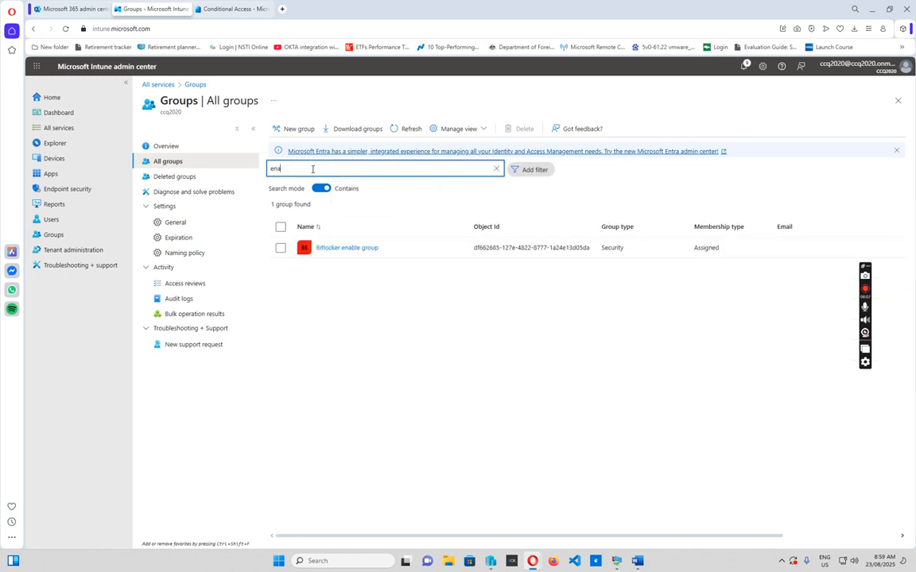
click(337, 247)
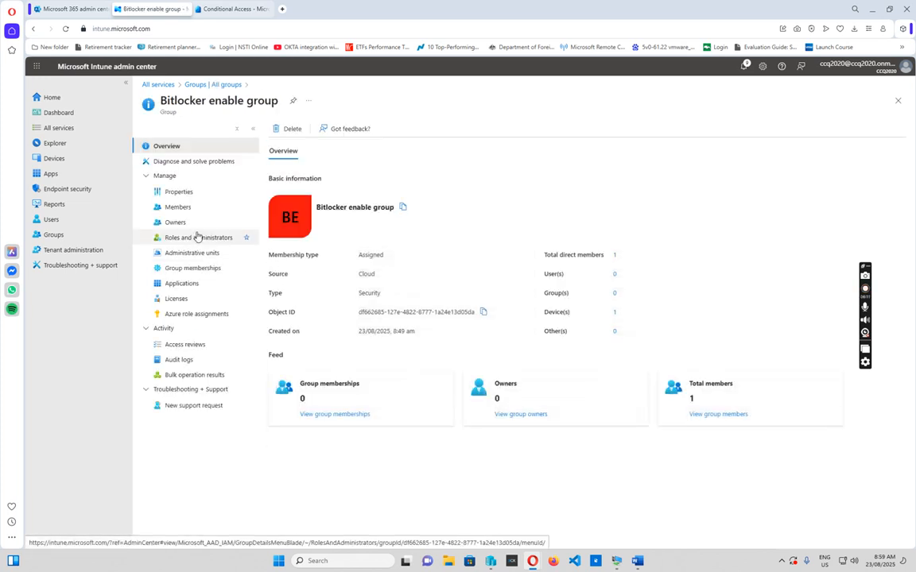
click(177, 207)
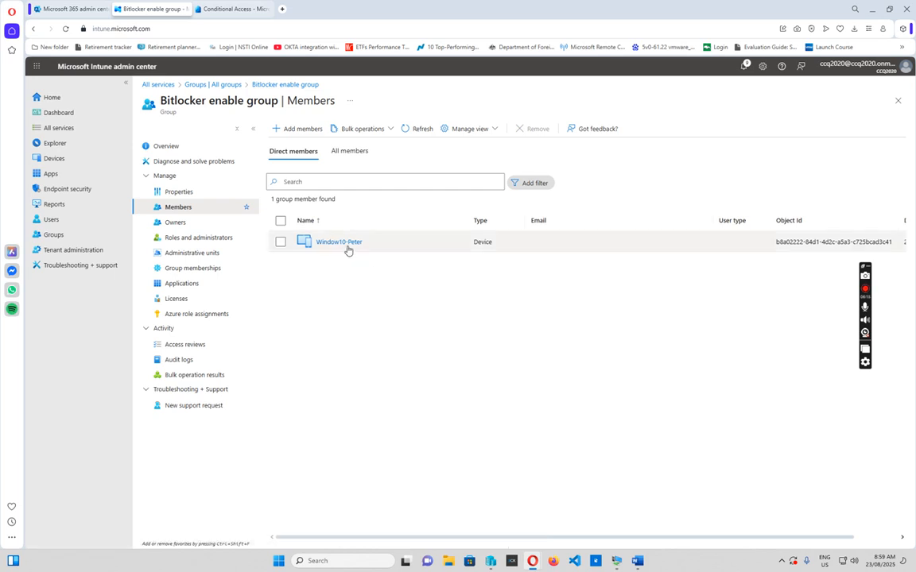
Add the TESTINTUNE device as a member of Bitlocker enable group and refresh the member list.
click(297, 131)
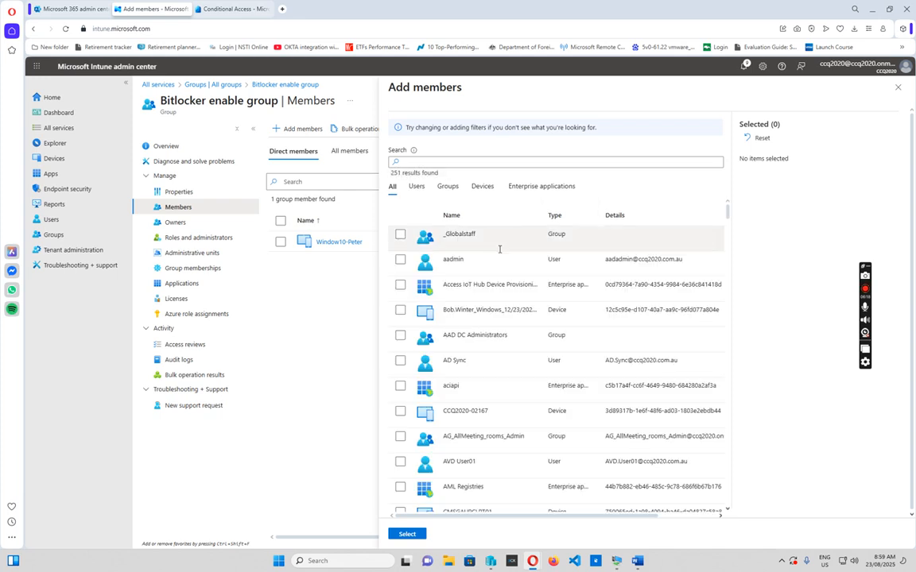
scroll(499, 249, down, 10)
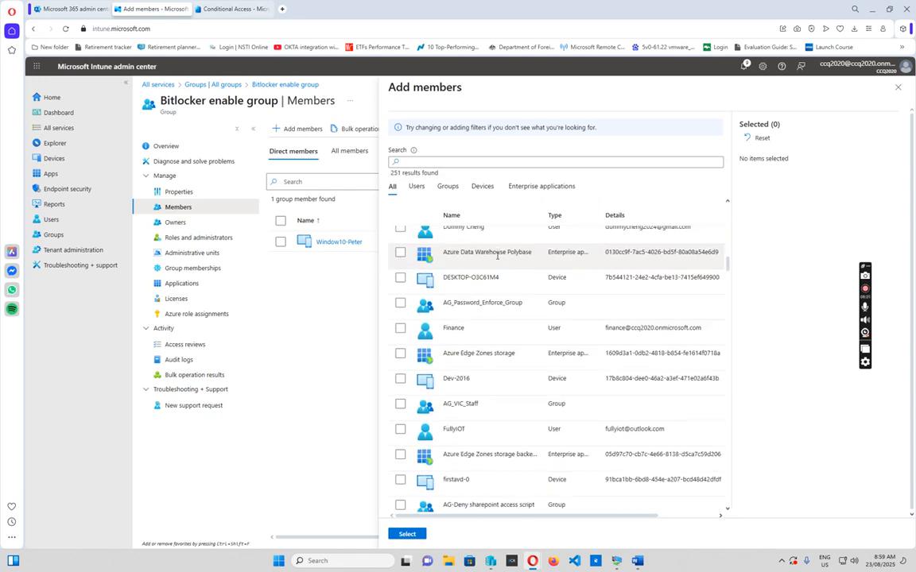
scroll(557, 319, down, 5)
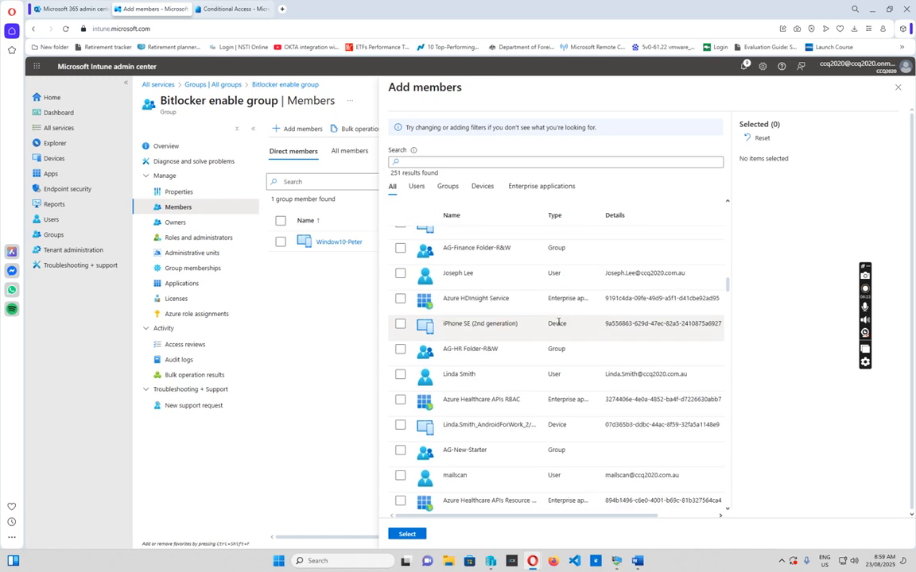
scroll(556, 324, down, 1)
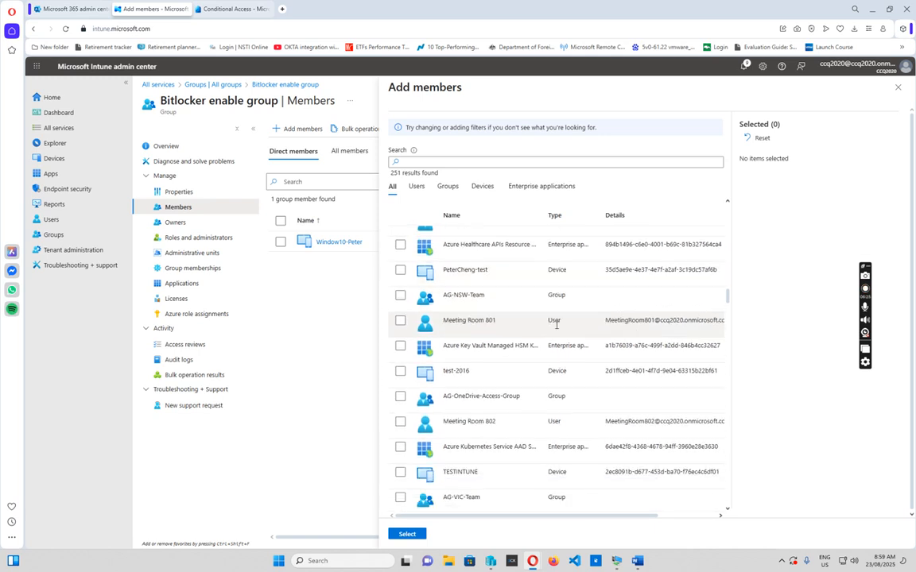
scroll(556, 323, down, 1)
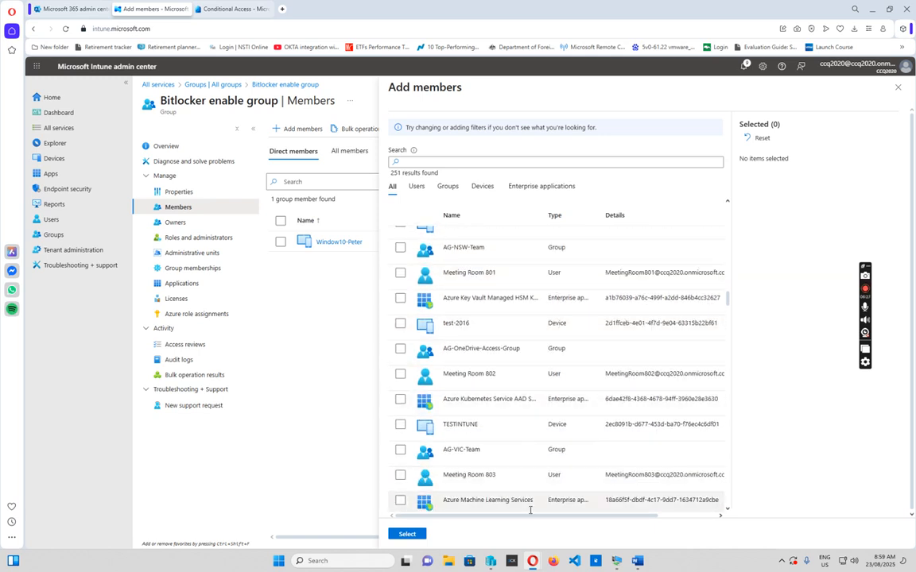
click(399, 425)
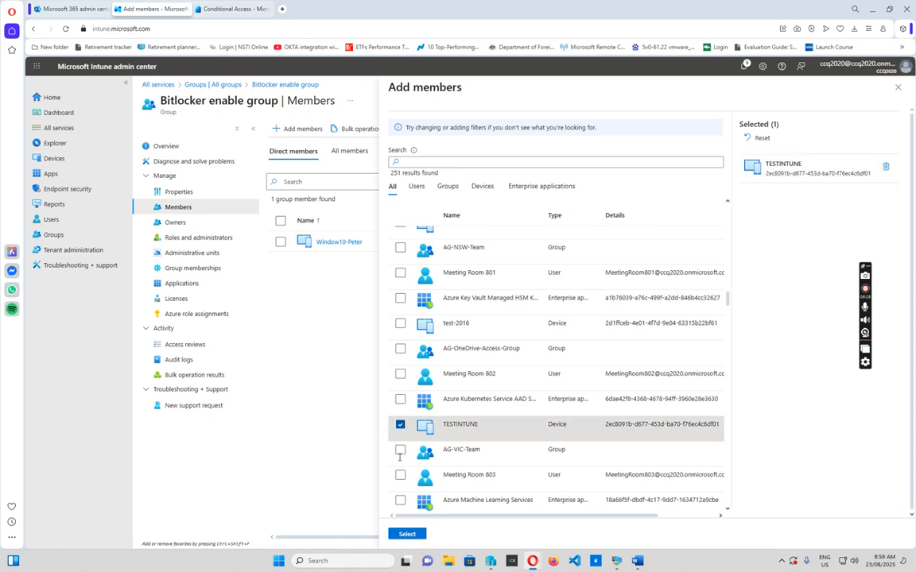
click(406, 534)
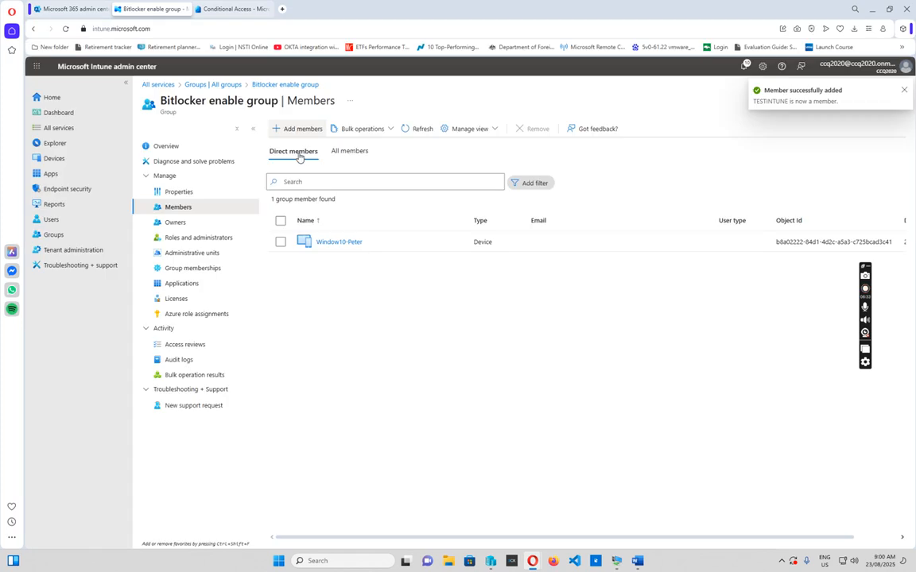
click(416, 130)
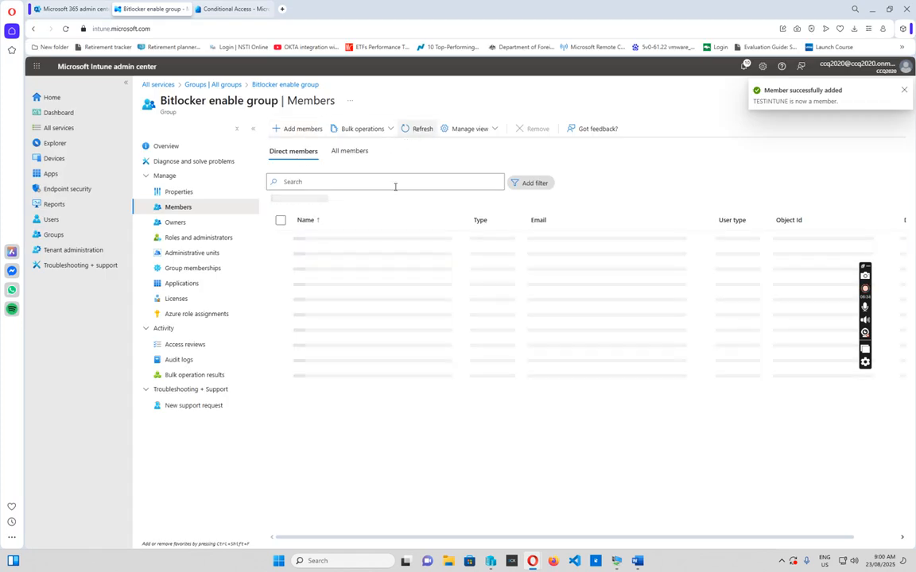
Open the TESTINTUNE device from the Windows devices list and view its recovery keys.
click(59, 159)
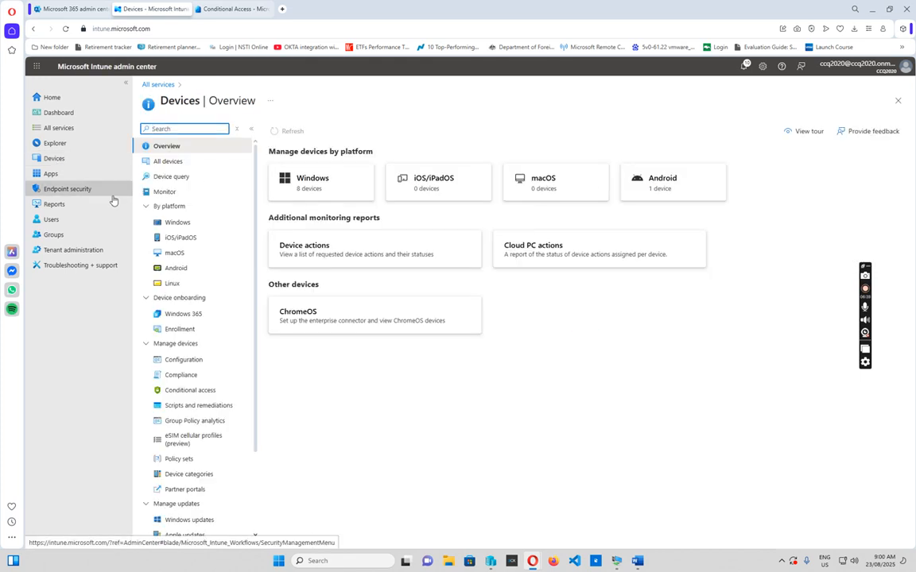
click(182, 223)
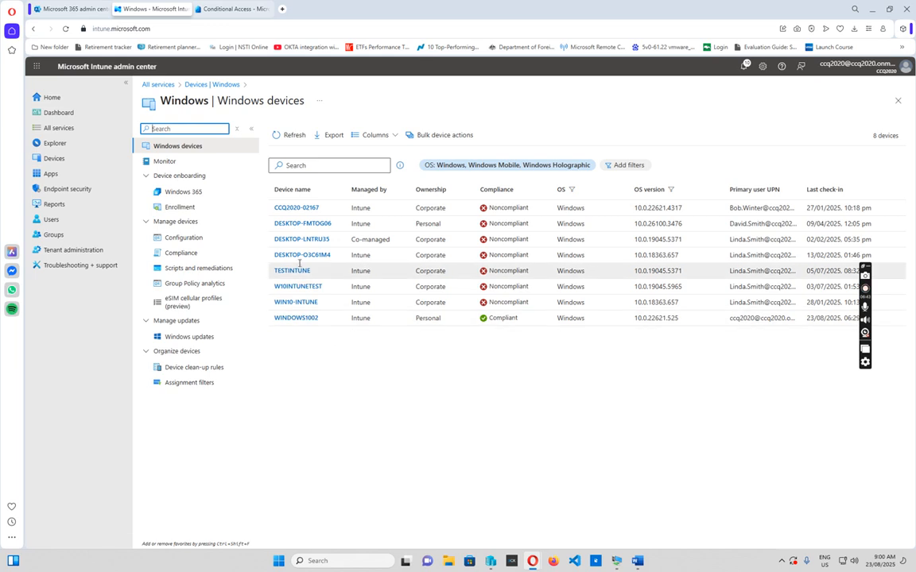
click(294, 272)
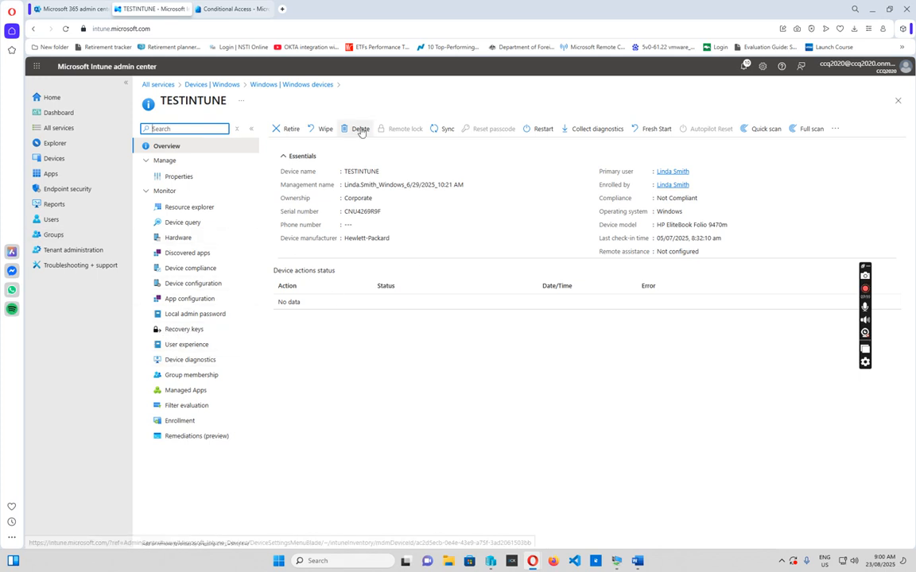
click(184, 331)
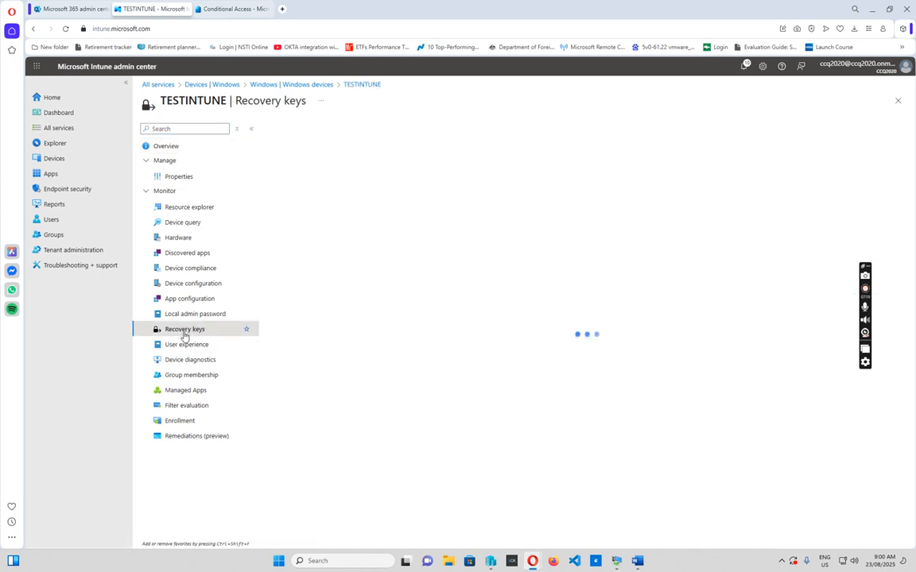